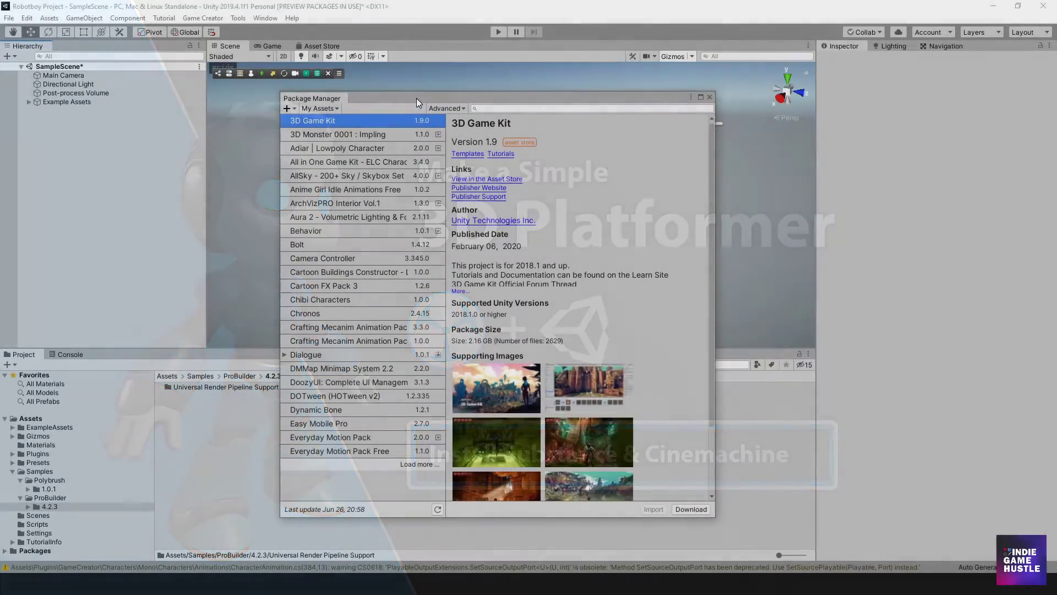
# List all packages in the Package Manager and show the details of the Shader Graph package
pyautogui.moveTo(416, 98); pyautogui.dragTo(415, 92)
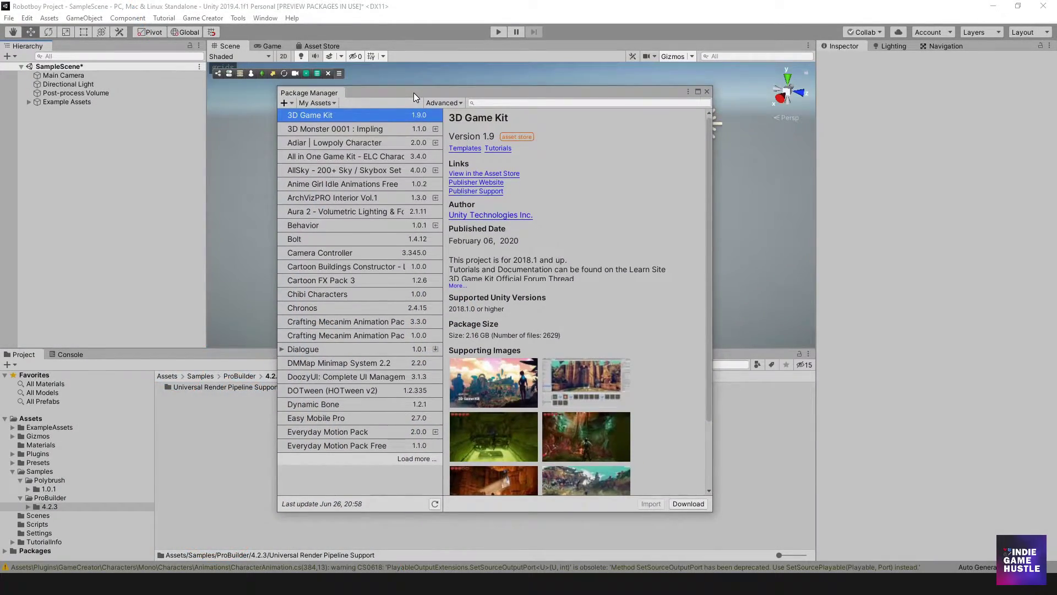
pyautogui.moveTo(414, 92); pyautogui.dragTo(434, 94)
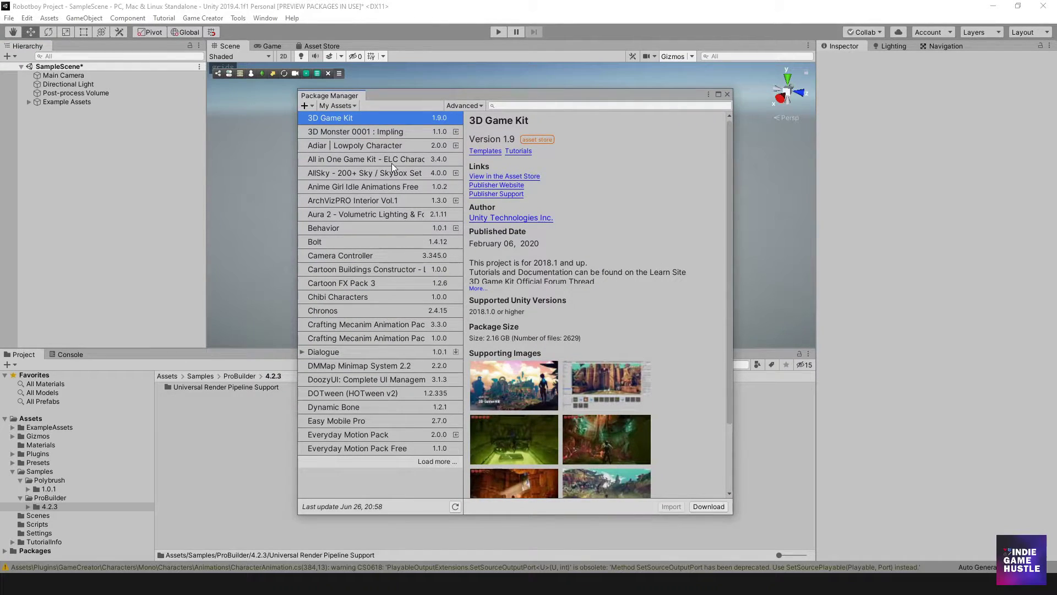
pyautogui.click(351, 105)
pyautogui.click(352, 114)
pyautogui.moveTo(461, 163); pyautogui.dragTo(452, 372)
pyautogui.click(403, 329)
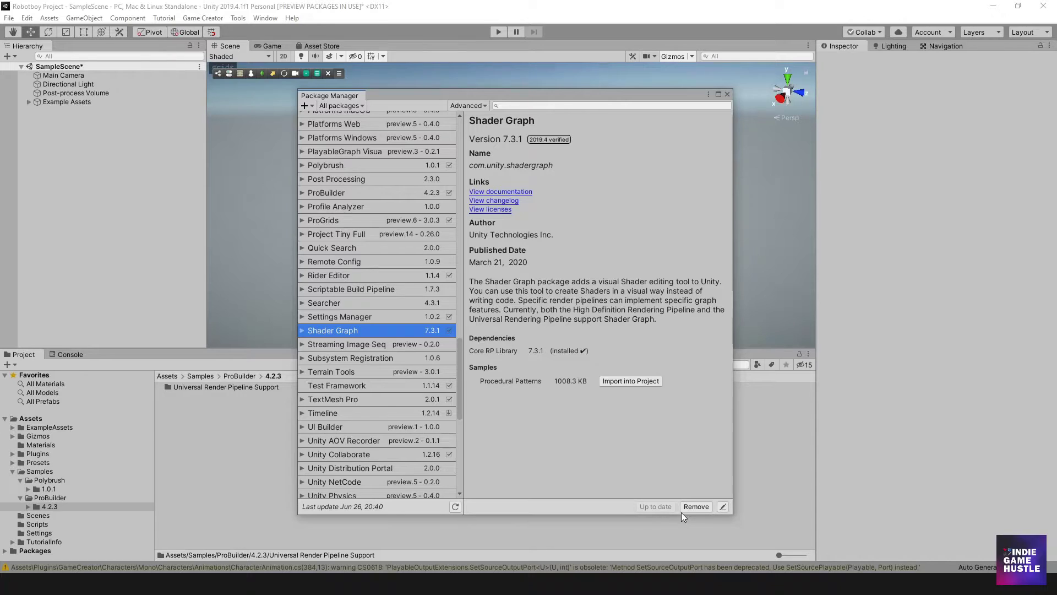
pyautogui.moveTo(642, 99); pyautogui.dragTo(659, 93)
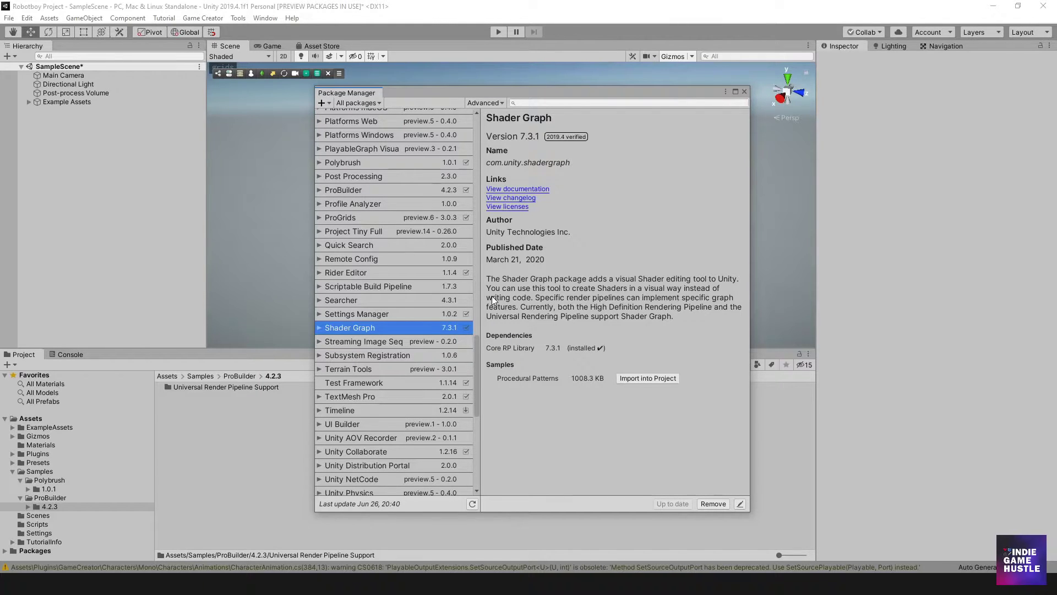
pyautogui.moveTo(534, 91); pyautogui.dragTo(518, 90)
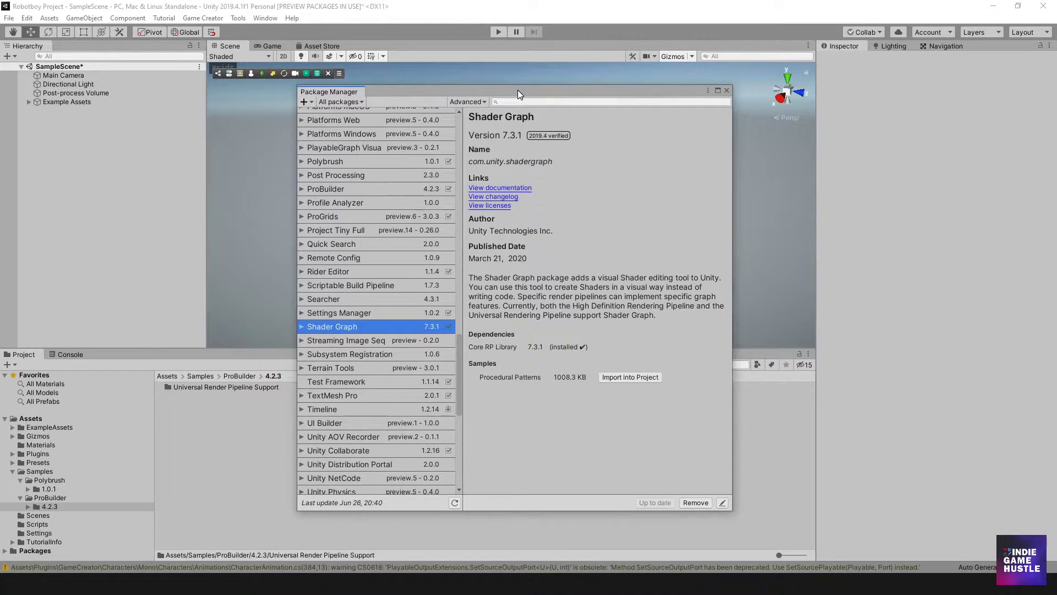
pyautogui.moveTo(460, 357); pyautogui.dragTo(471, 134)
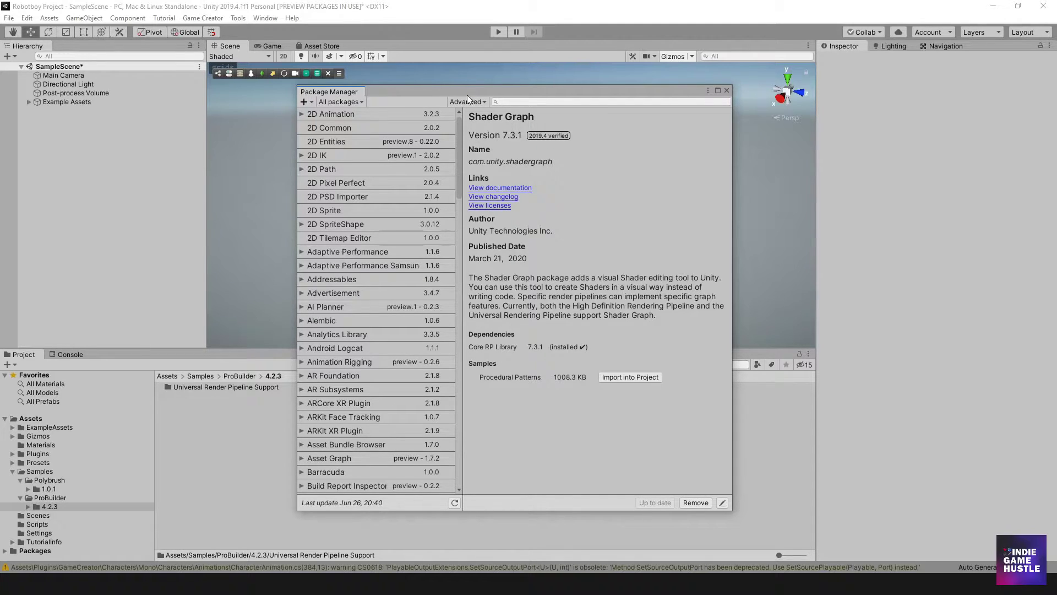
pyautogui.moveTo(470, 90); pyautogui.dragTo(458, 98)
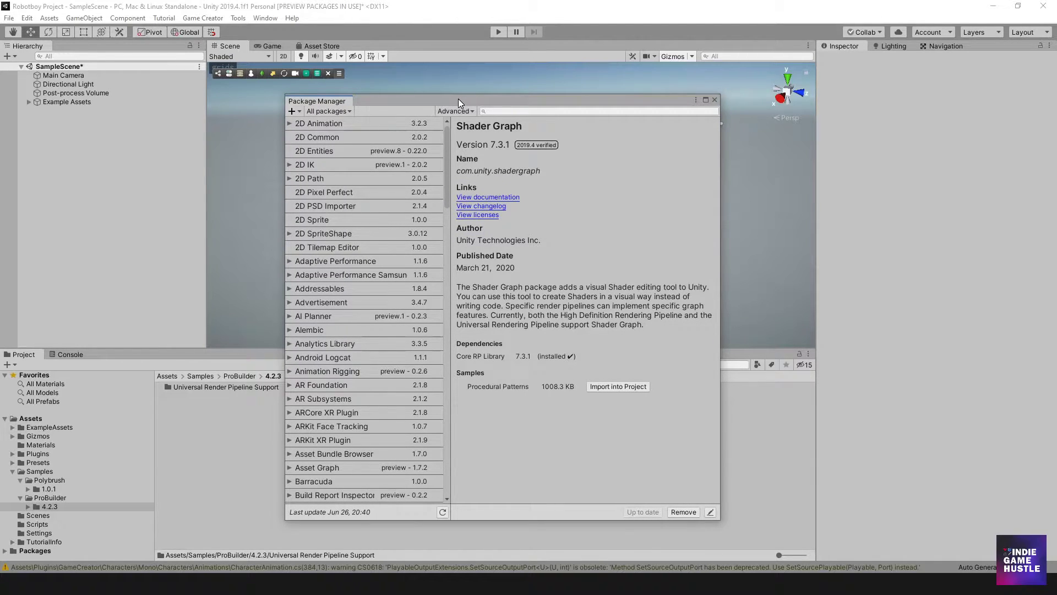
pyautogui.moveTo(458, 98); pyautogui.dragTo(457, 98)
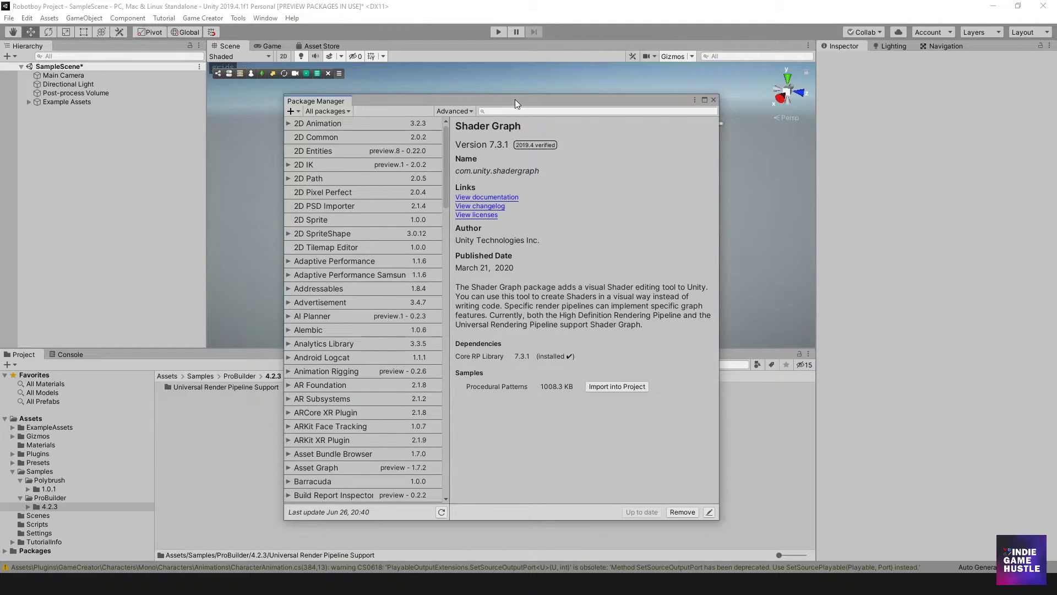
# Search the packages for "Substance" and switch the package source to My Assets
pyautogui.click(494, 112)
pyautogui.write('Substance')
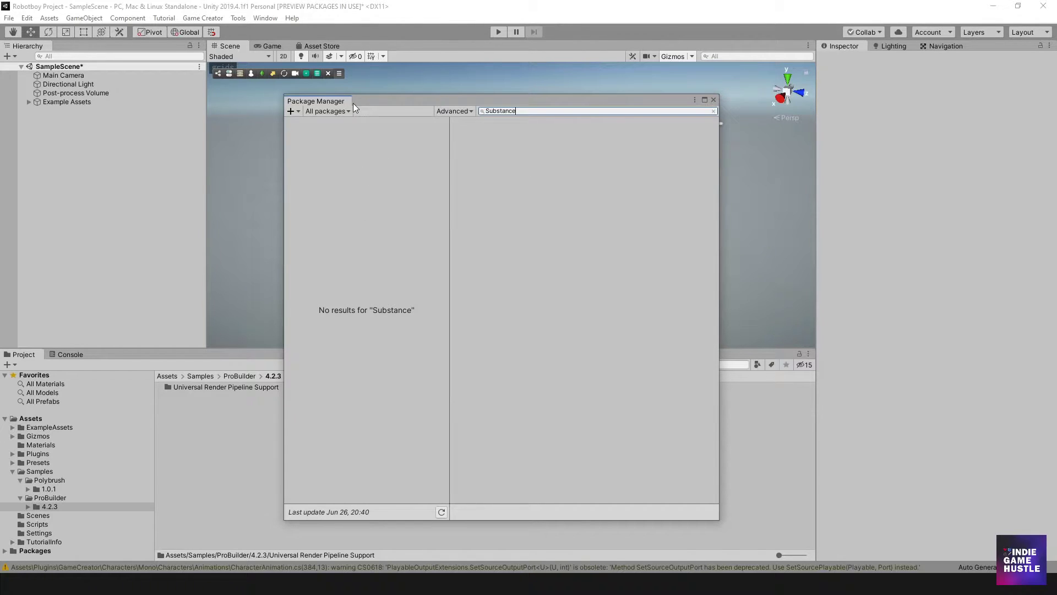
pyautogui.click(336, 112)
pyautogui.click(341, 152)
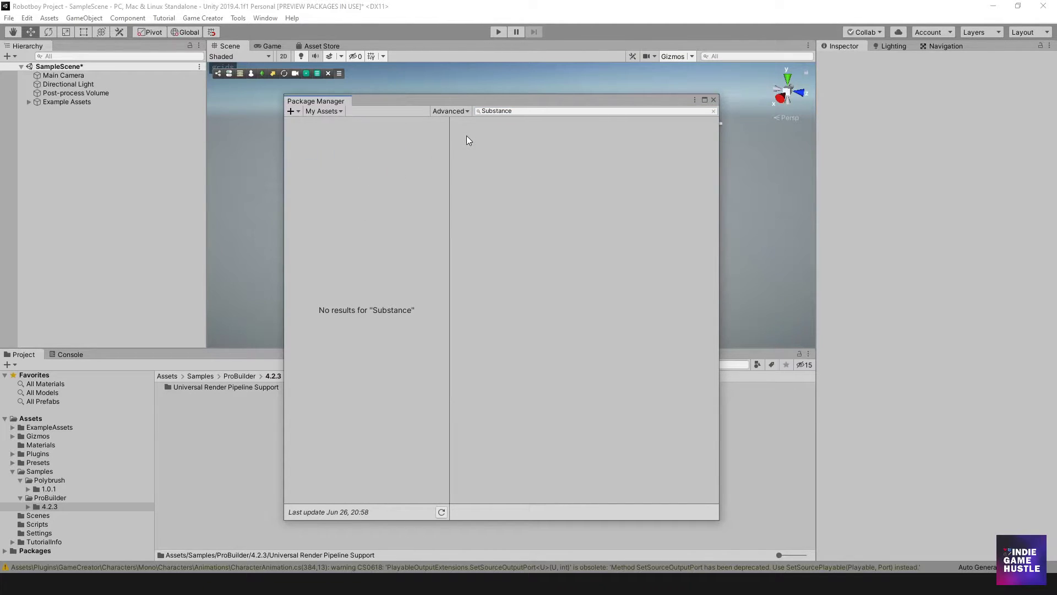
# Replace the My Assets search term with "Sub" to find the Substance in Unity package
pyautogui.click(515, 111)
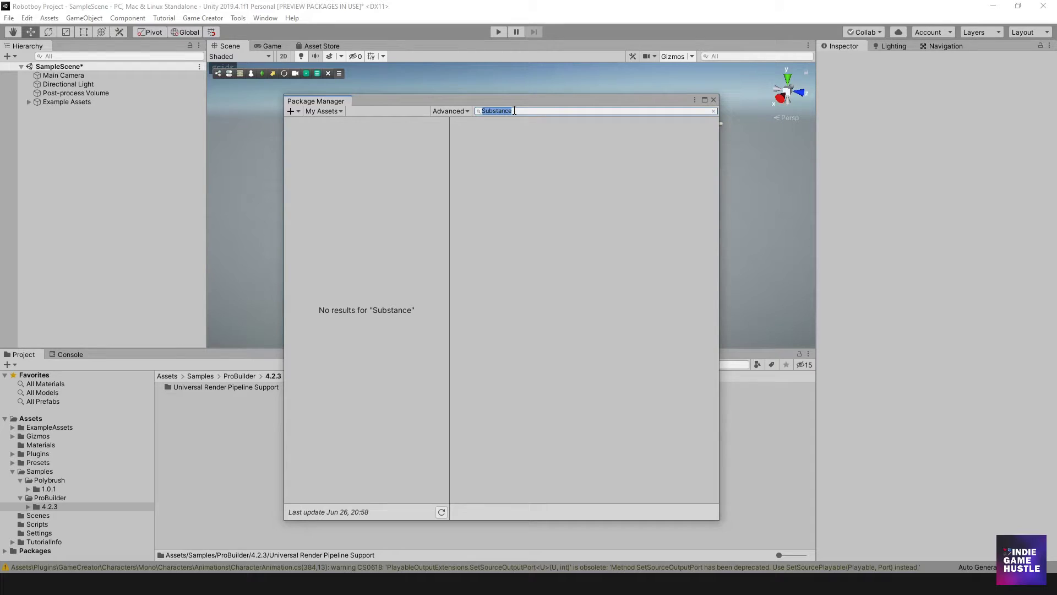
pyautogui.click(515, 111)
pyautogui.doubleClick(512, 111)
pyautogui.click(637, 87)
pyautogui.doubleClick(520, 111)
pyautogui.press('BackSpace')
pyautogui.write('S')
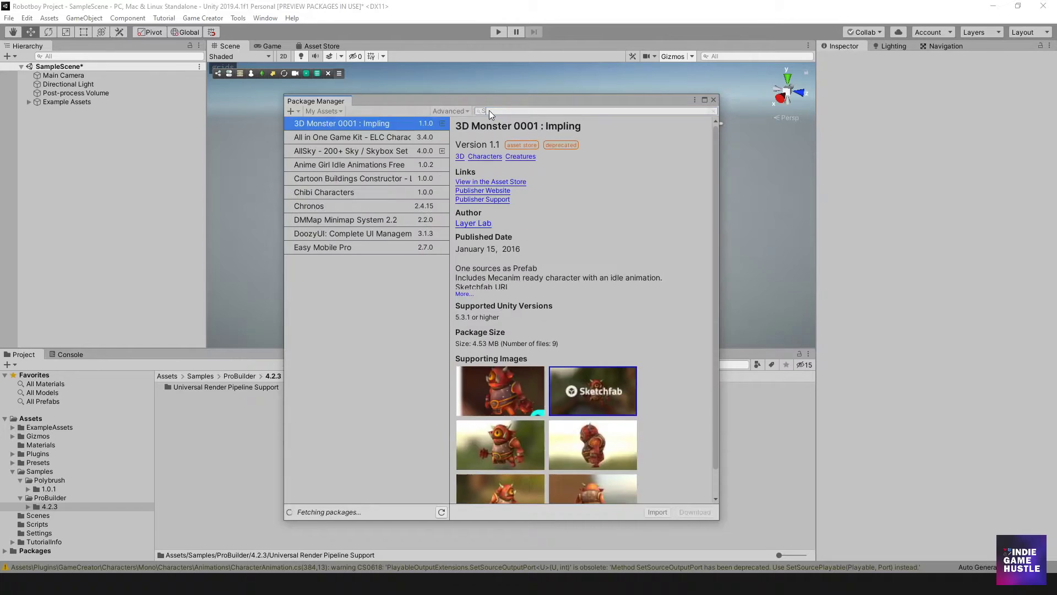
pyautogui.write('ub')
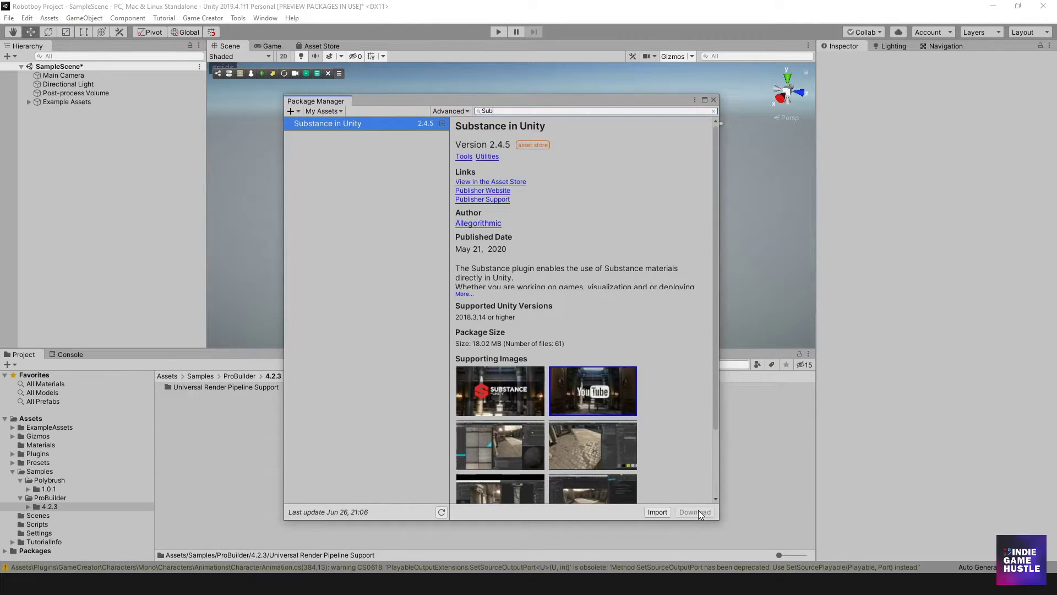
# Import all files of the Substance in Unity package into the project
pyautogui.click(658, 512)
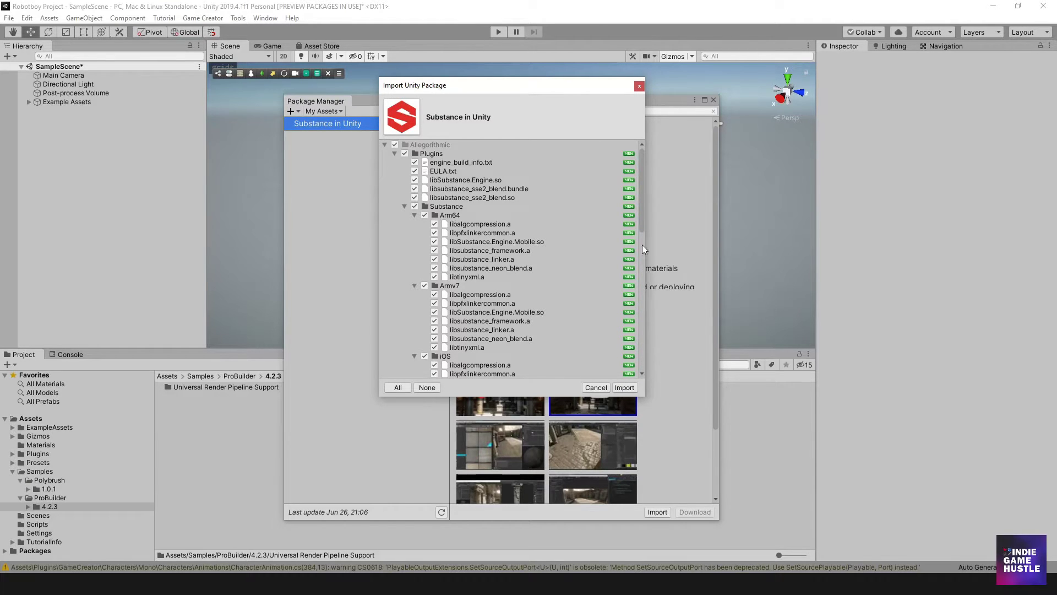
pyautogui.moveTo(640, 205); pyautogui.dragTo(642, 346)
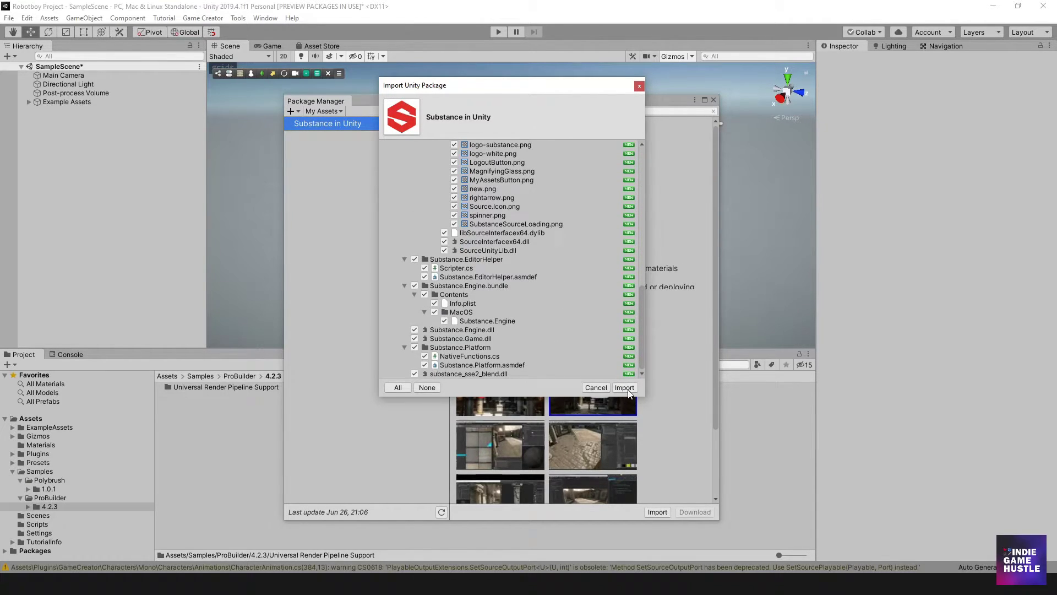
pyautogui.click(625, 387)
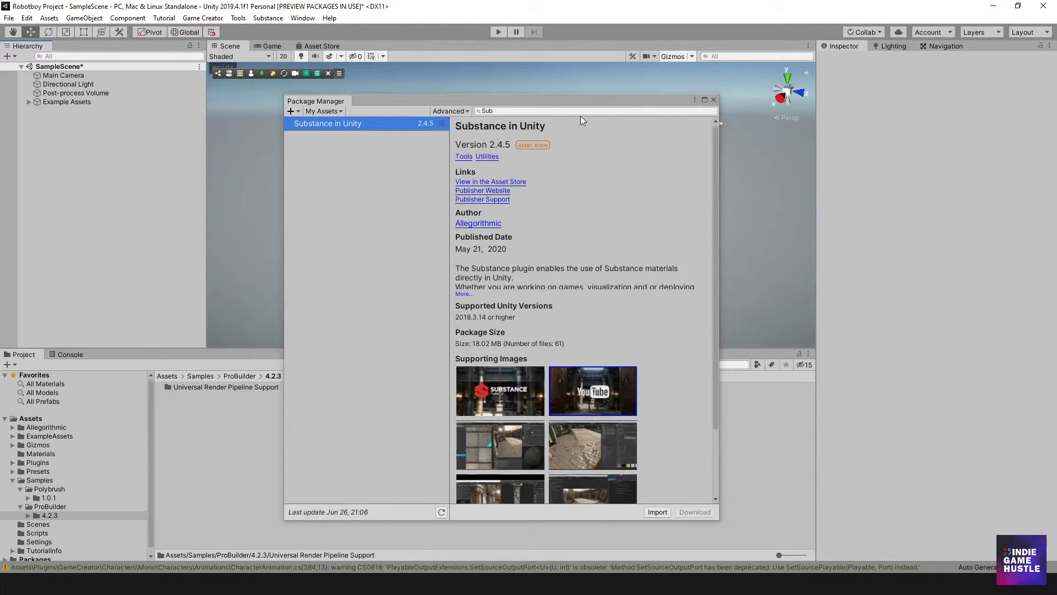
# Review the Substance in Unity package details and check whether any of its files still need importing
pyautogui.moveTo(570, 99); pyautogui.dragTo(593, 88)
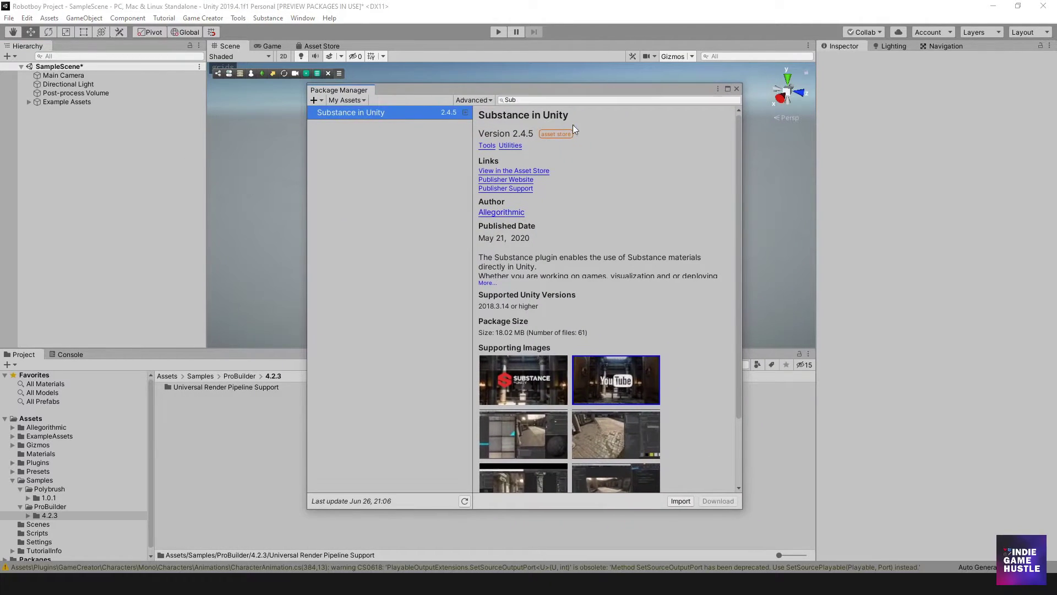
pyautogui.scroll(-3, 658, 322)
pyautogui.scroll(3, 659, 322)
pyautogui.scroll(-3, 676, 461)
pyautogui.click(680, 500)
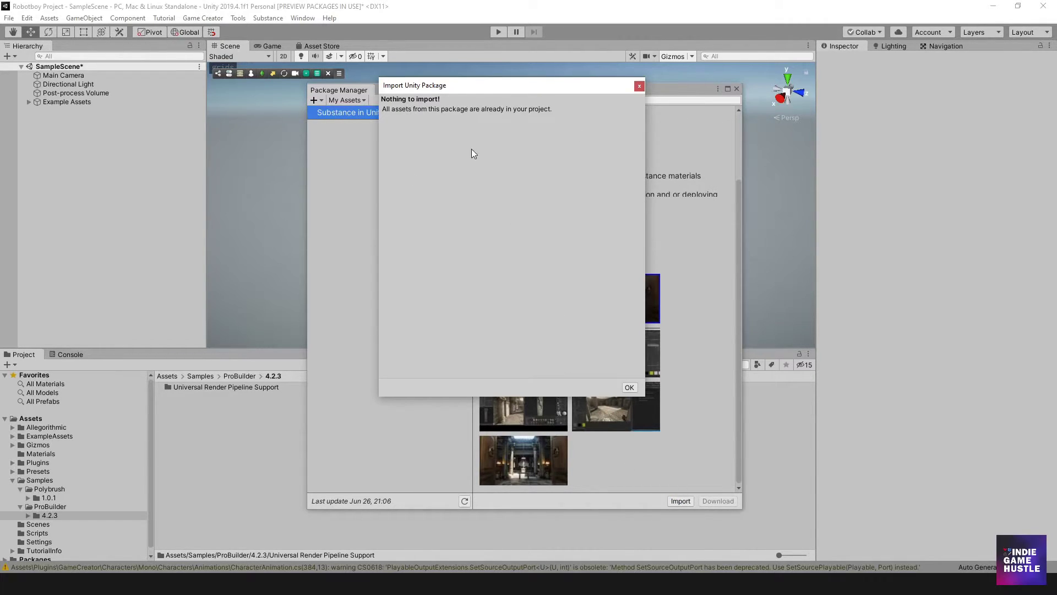
pyautogui.moveTo(537, 85); pyautogui.dragTo(540, 136)
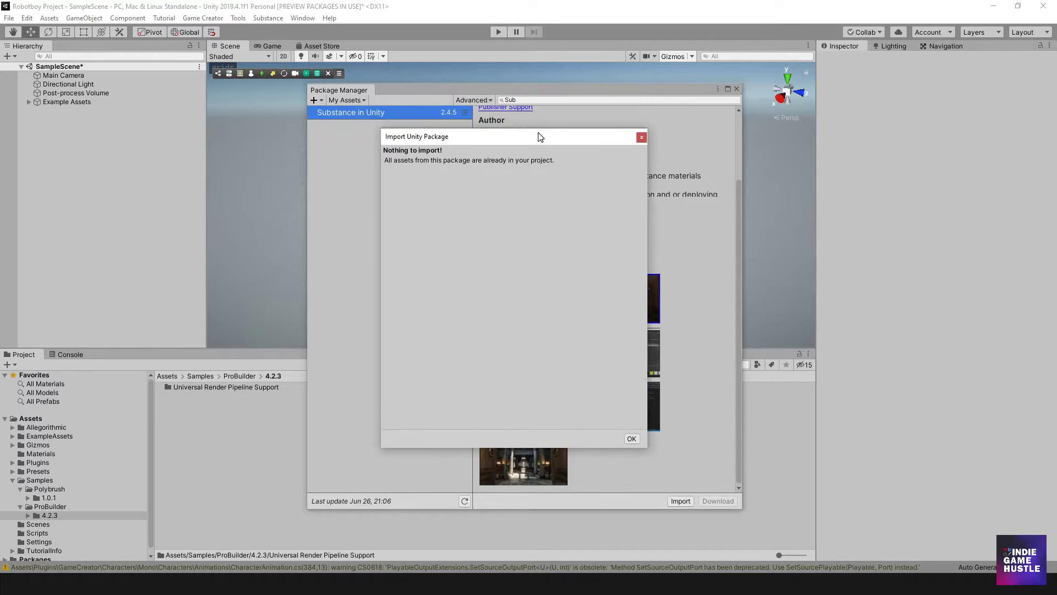
pyautogui.click(631, 438)
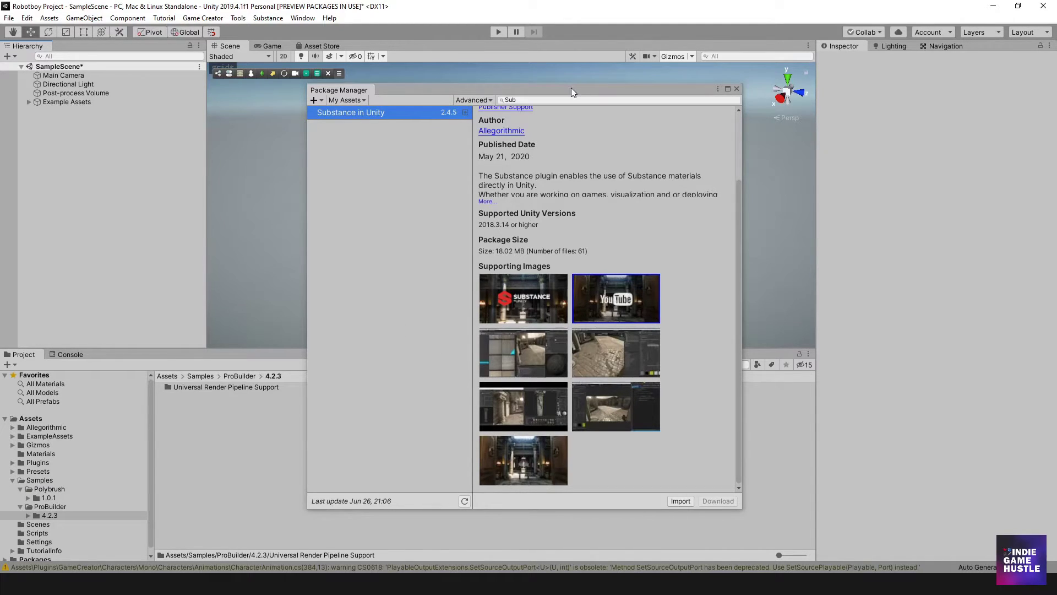
# Move the Package Manager aside and view the Substance plugin's version information
pyautogui.moveTo(571, 88); pyautogui.dragTo(788, 99)
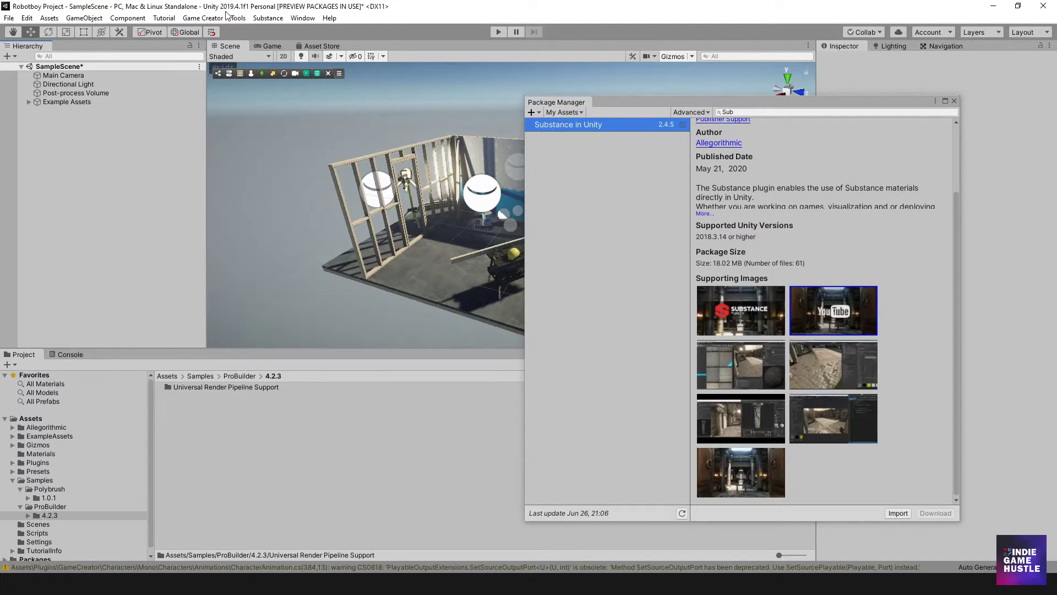
pyautogui.click(268, 20)
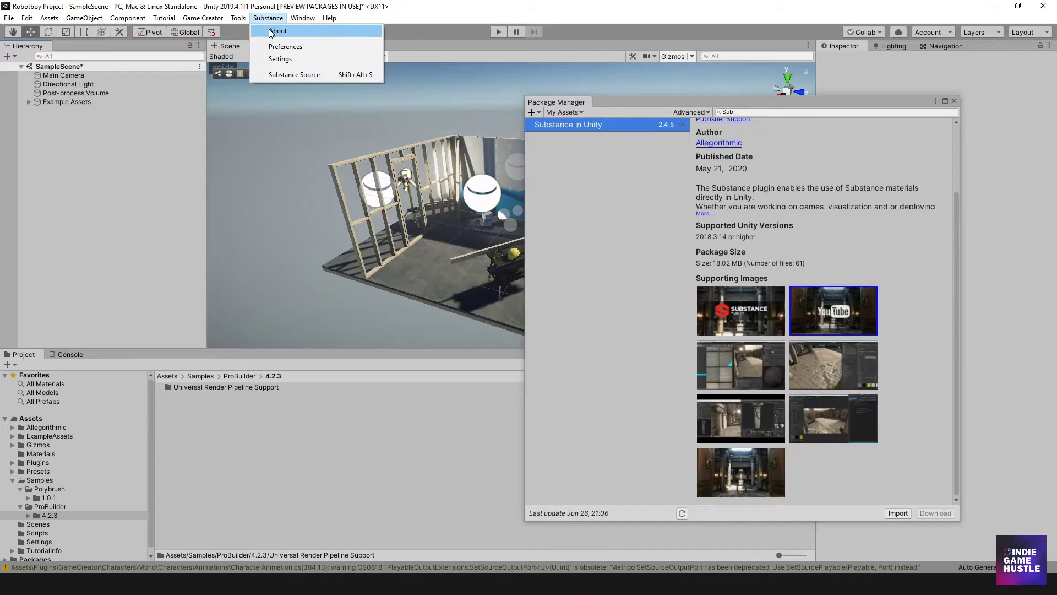
pyautogui.click(270, 30)
pyautogui.moveTo(525, 233); pyautogui.dragTo(544, 201)
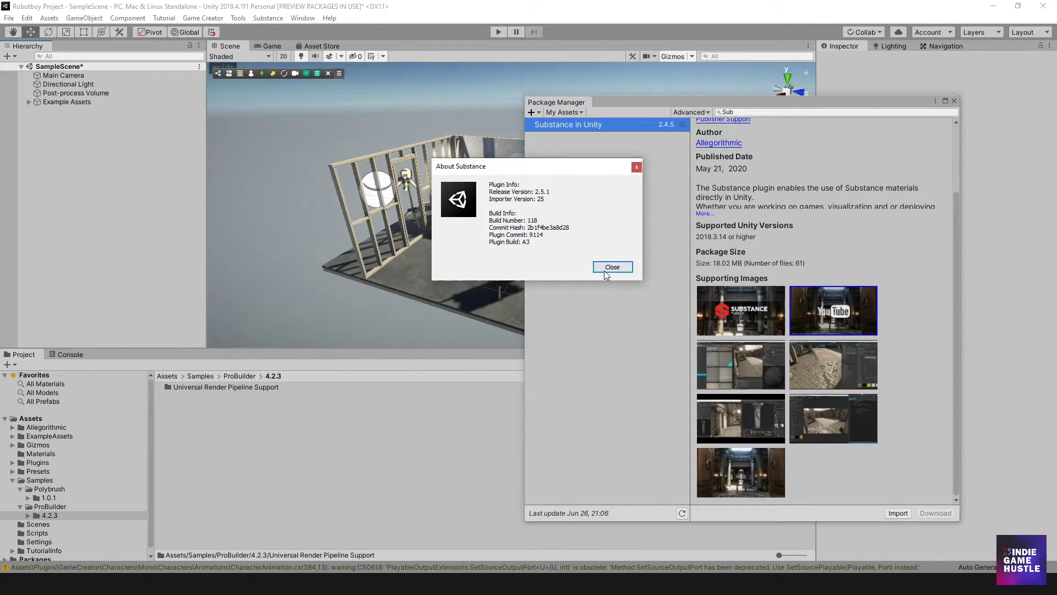
pyautogui.click(606, 268)
# Open the Substance Source library and dock its window between the Game and Asset Store views
pyautogui.click(268, 18)
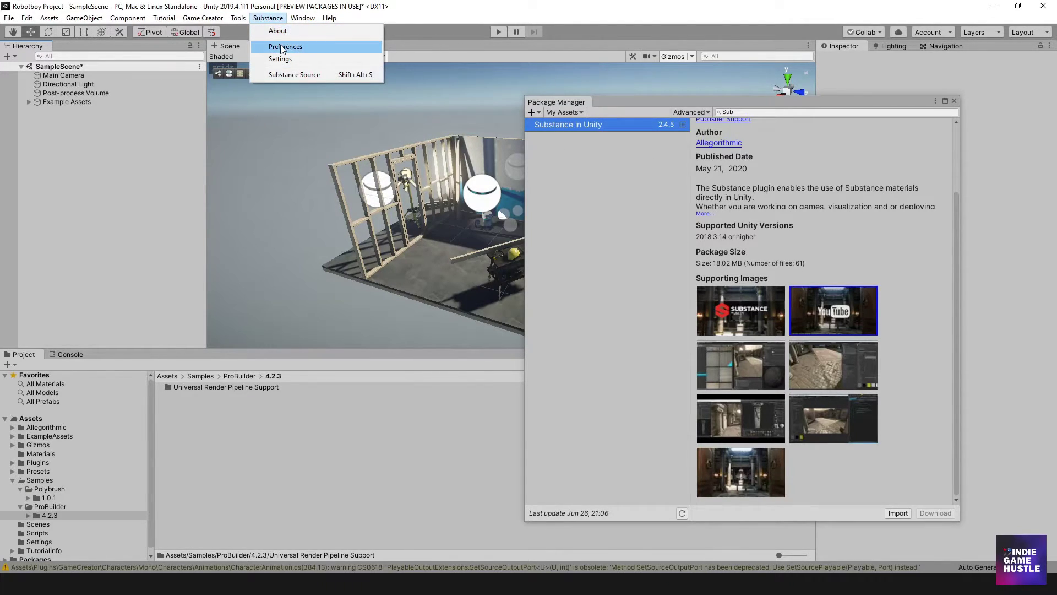
pyautogui.click(286, 75)
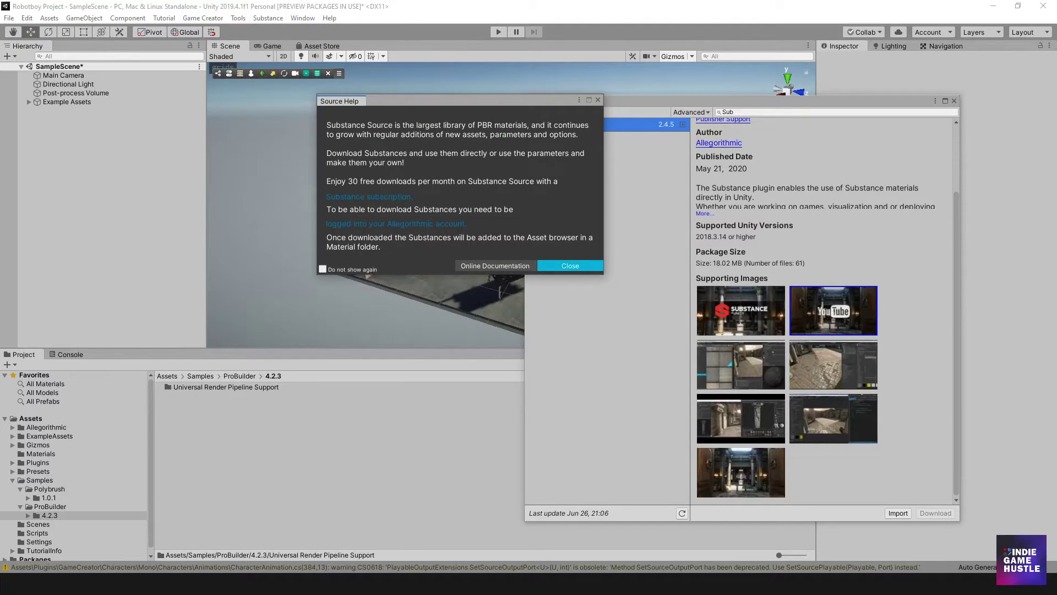
pyautogui.moveTo(435, 102); pyautogui.dragTo(442, 128)
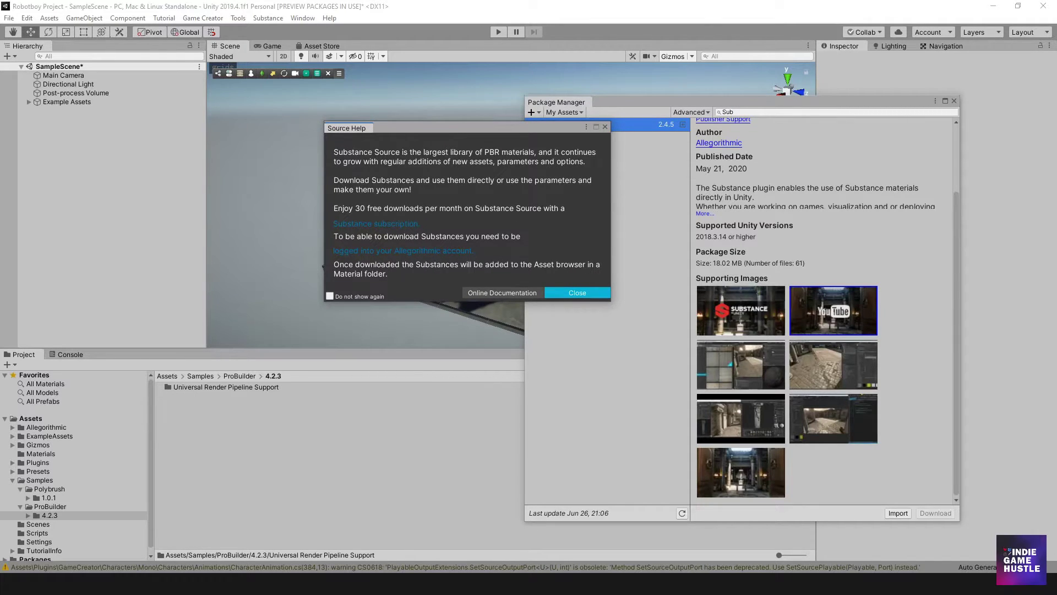
pyautogui.moveTo(109, 86); pyautogui.dragTo(539, 87)
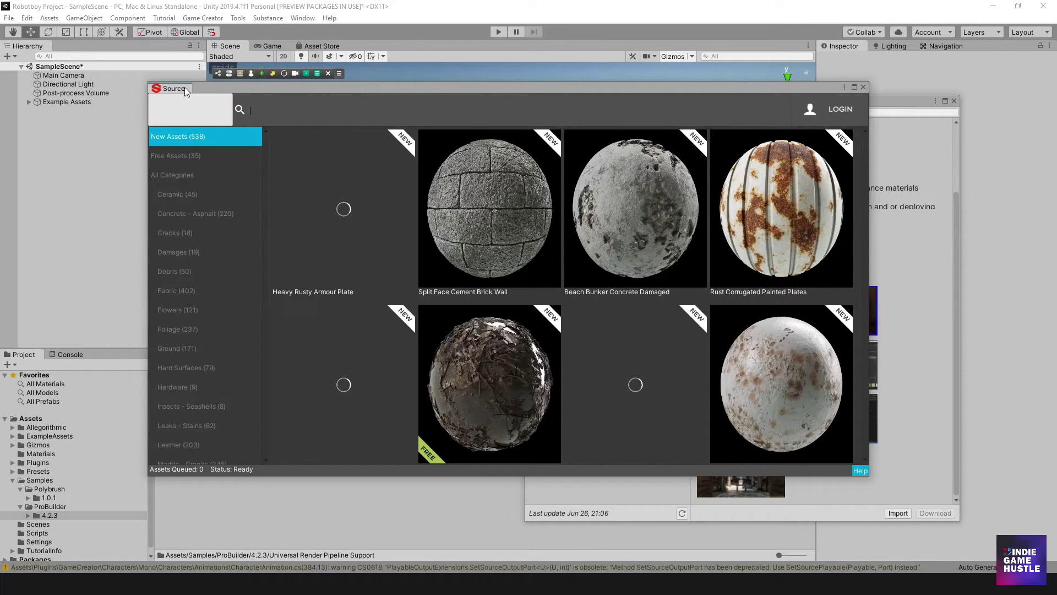
pyautogui.moveTo(185, 91); pyautogui.dragTo(323, 50)
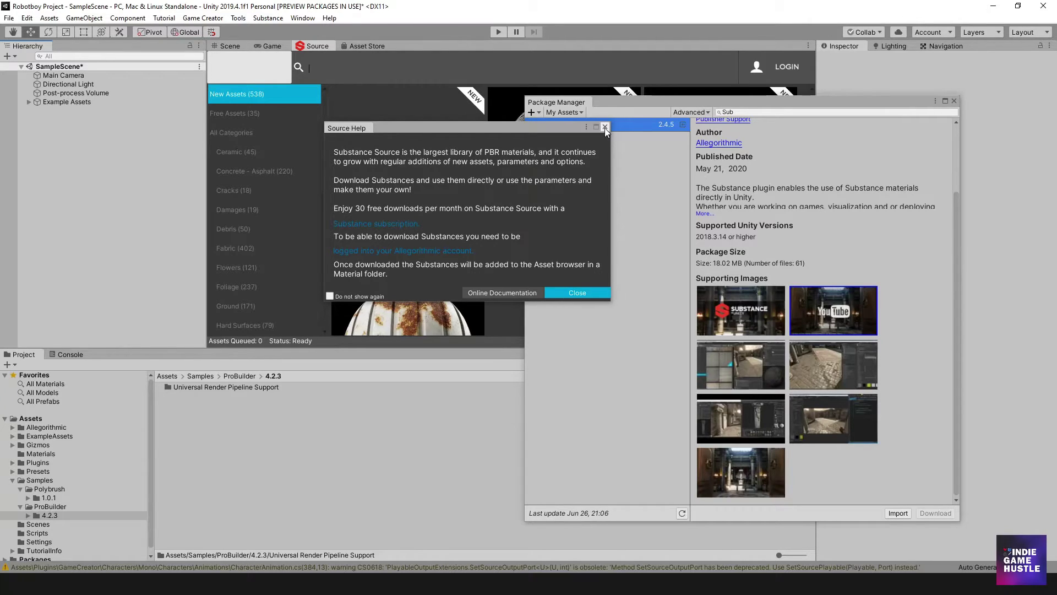
# Close the Source Help and Package Manager windows and enlarge the Source view downward
pyautogui.click(565, 292)
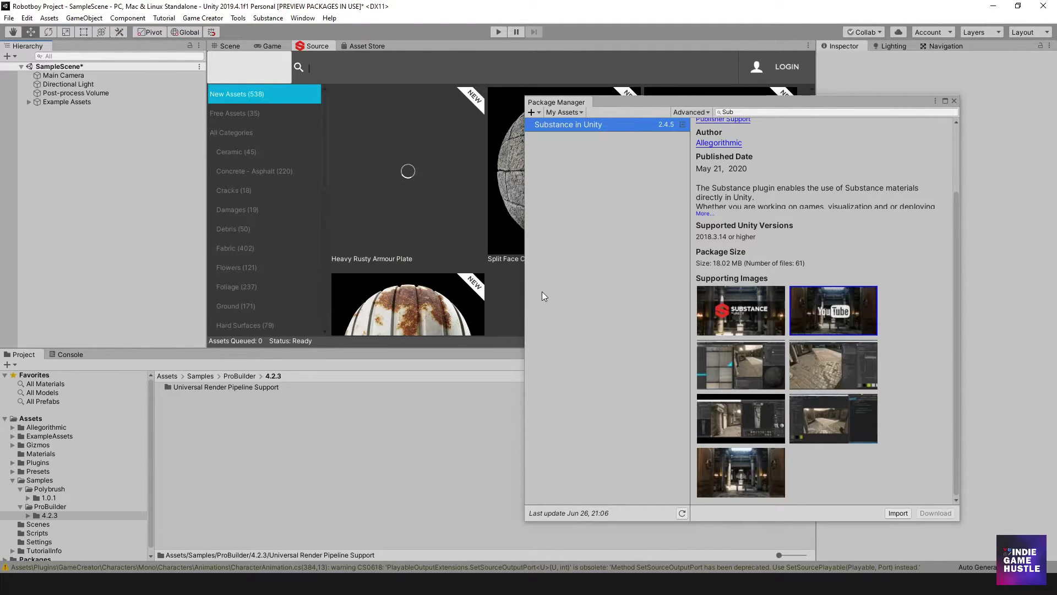
pyautogui.click(953, 102)
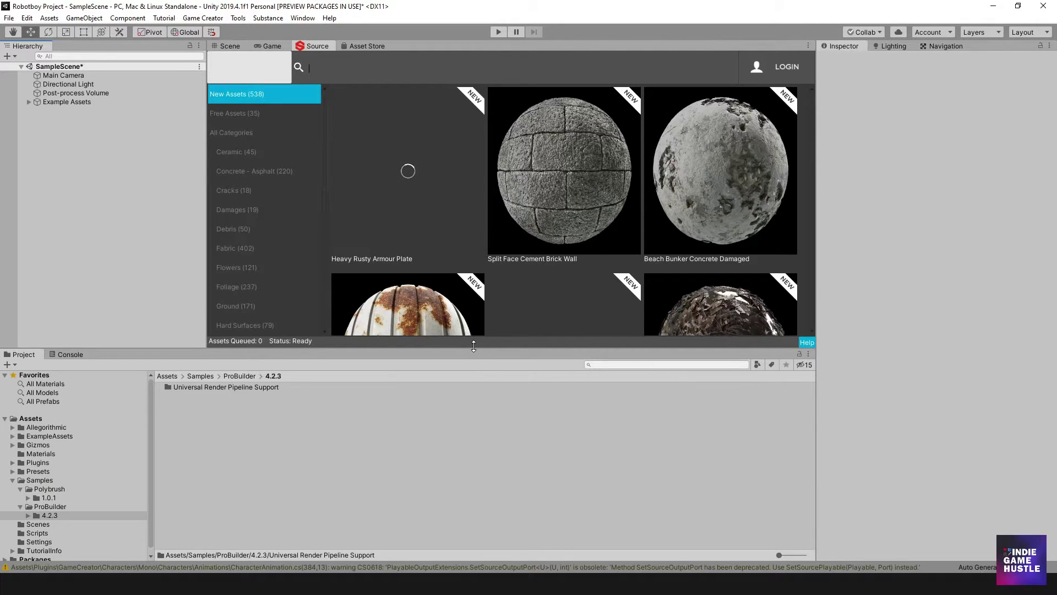
pyautogui.moveTo(473, 354); pyautogui.dragTo(464, 420)
# Browse the Substance Source categories and the materials listed under New Assets
pyautogui.scroll(-2, 266, 196)
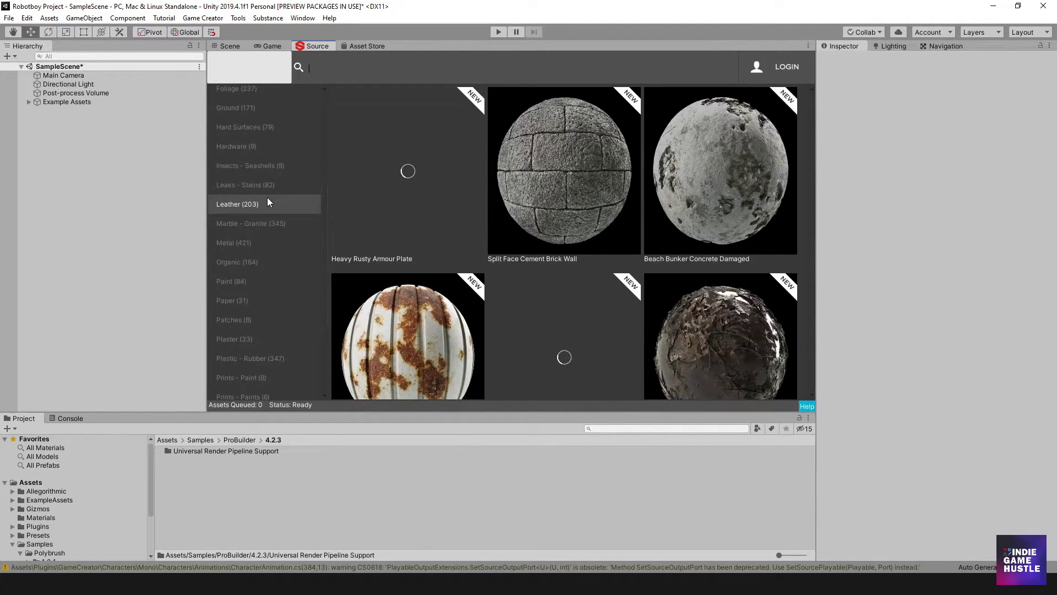
pyautogui.scroll(2, 266, 197)
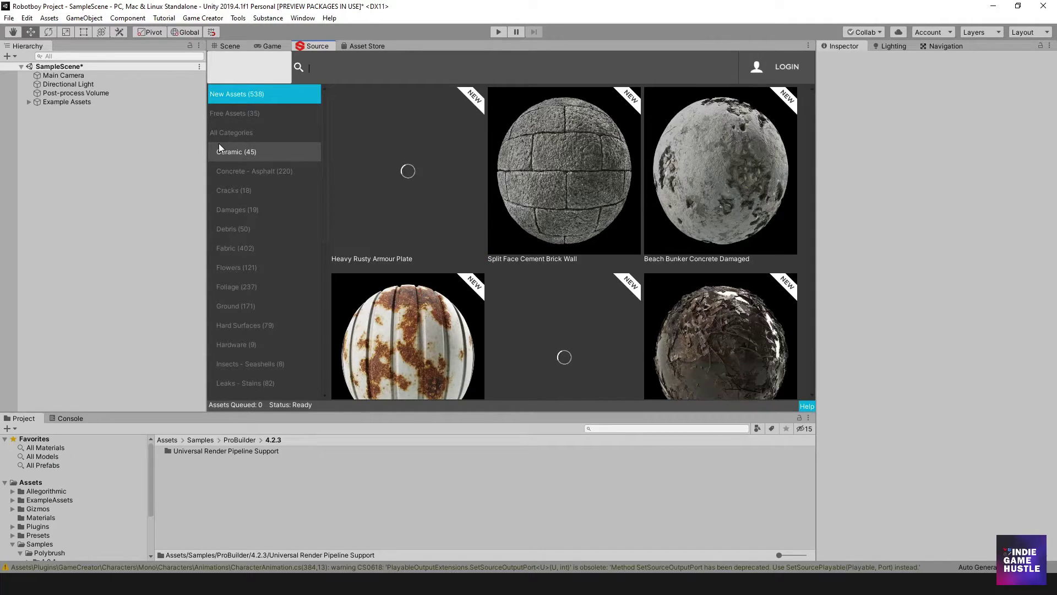
pyautogui.scroll(-10, 479, 167)
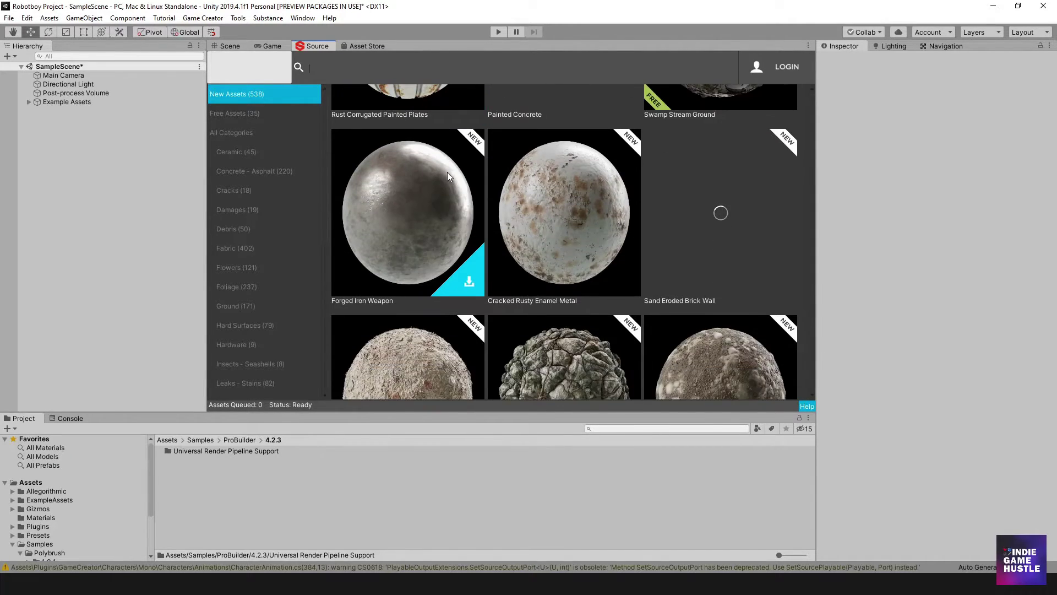
pyautogui.scroll(-15, 428, 169)
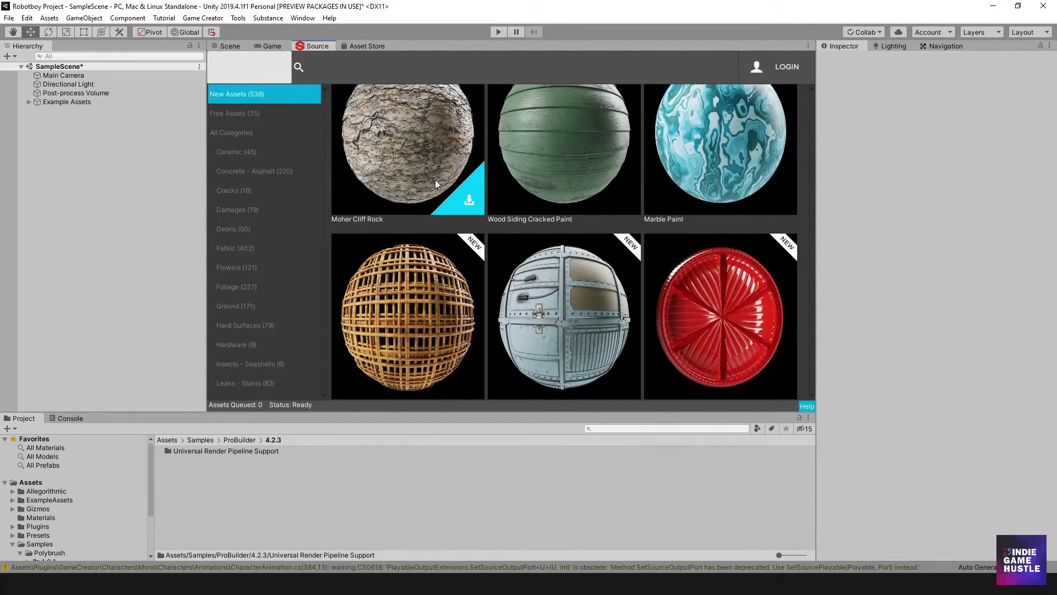
pyautogui.scroll(-8, 435, 179)
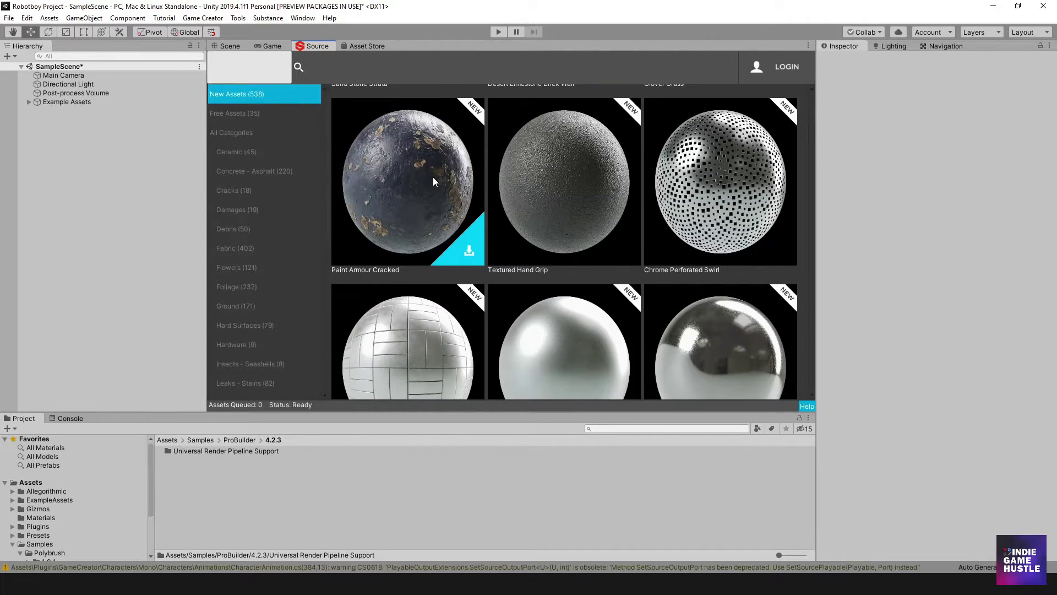
# Examine the metal, stone and painted material previews further along the New Assets list and return to its beginning
pyautogui.scroll(-5, 433, 177)
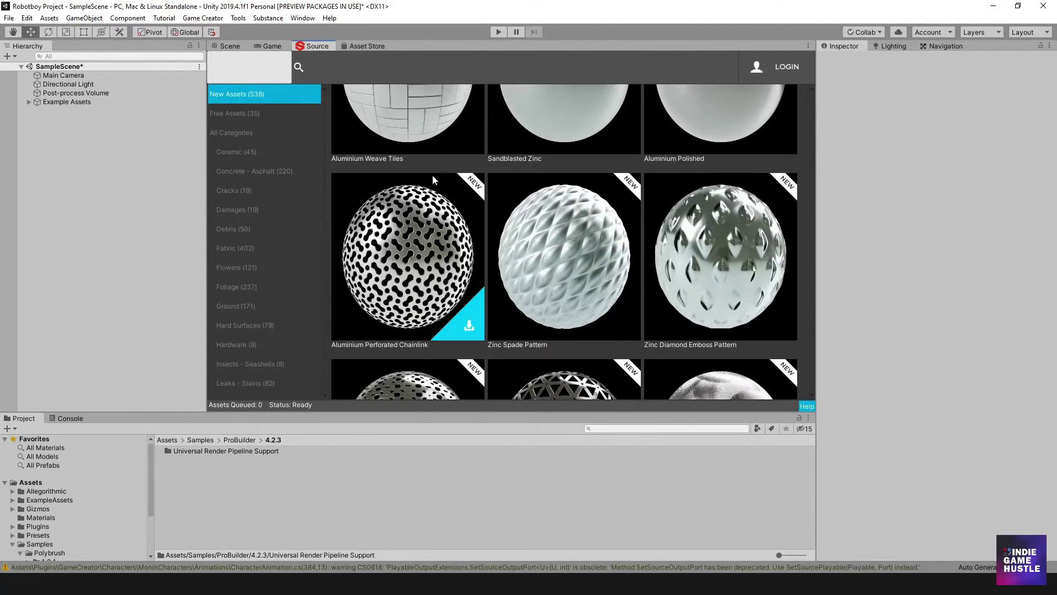
pyautogui.scroll(-6, 432, 179)
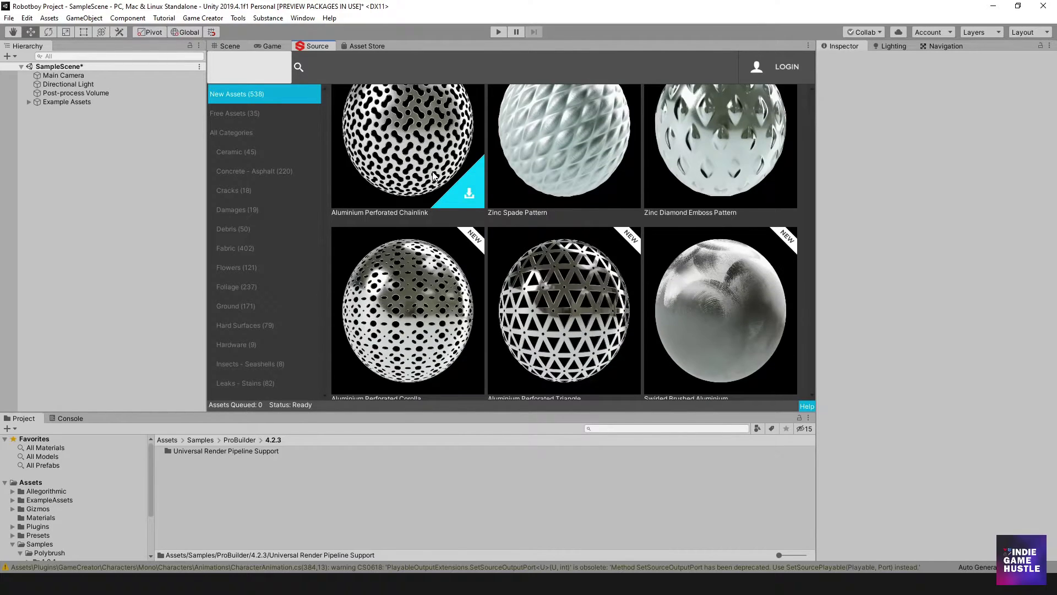
pyautogui.scroll(-2, 560, 247)
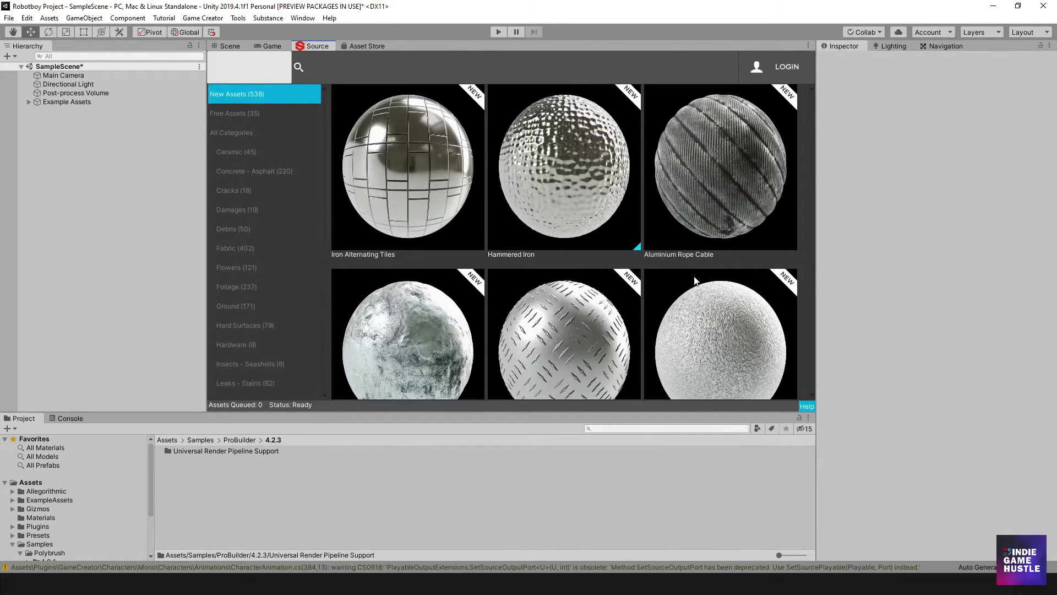
pyautogui.scroll(-3, 688, 174)
pyautogui.scroll(-7, 524, 221)
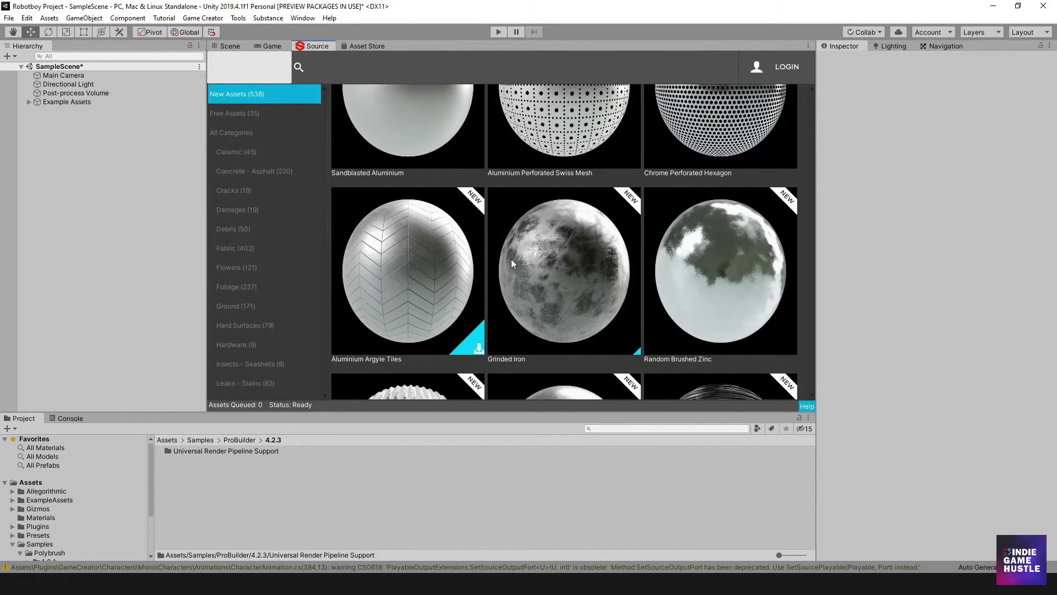
pyautogui.scroll(6, 501, 233)
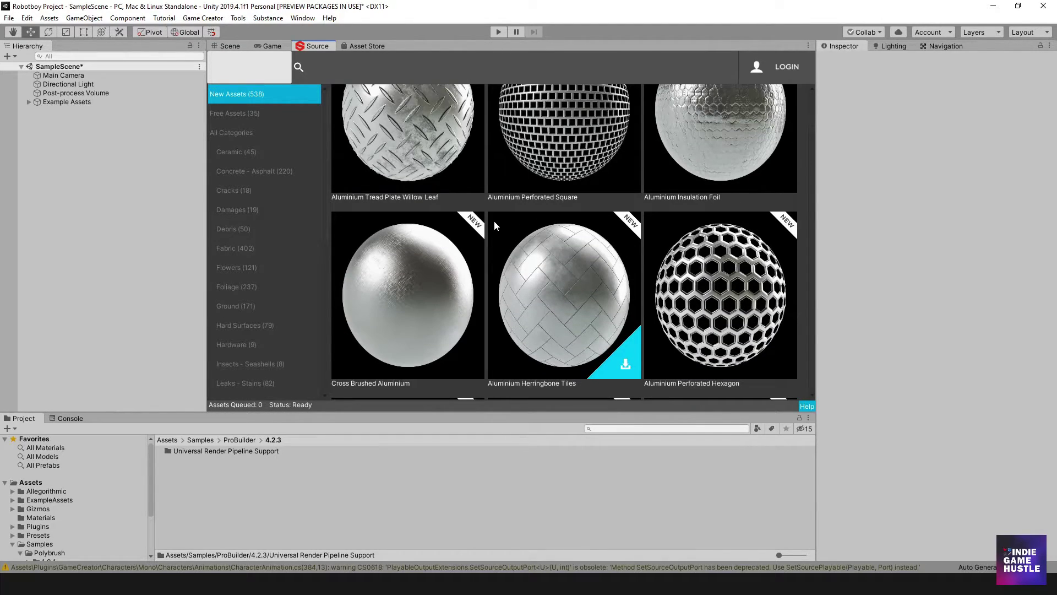
pyautogui.scroll(6, 515, 192)
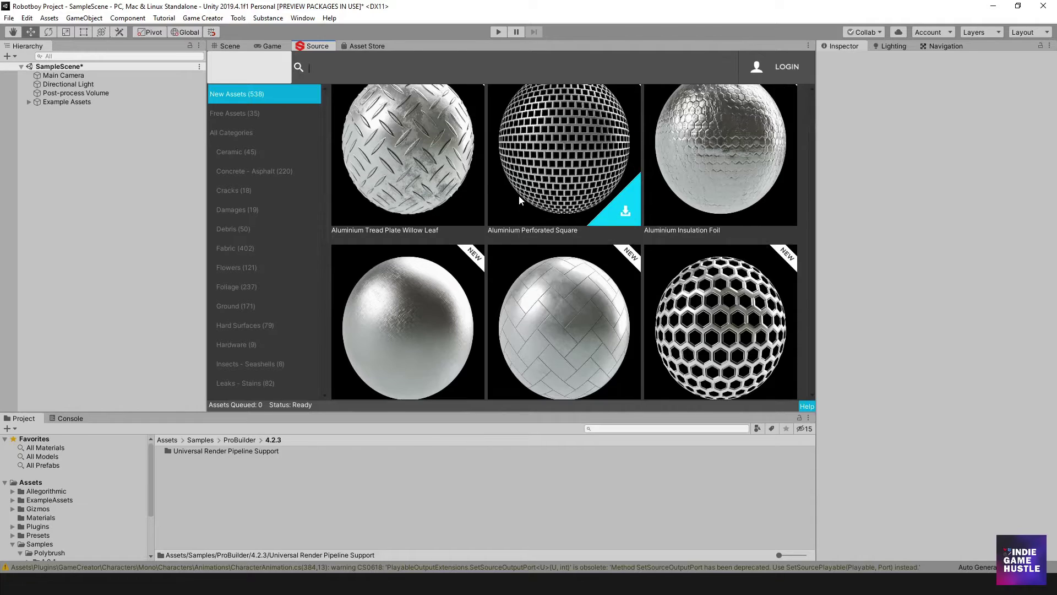
pyautogui.scroll(5, 501, 206)
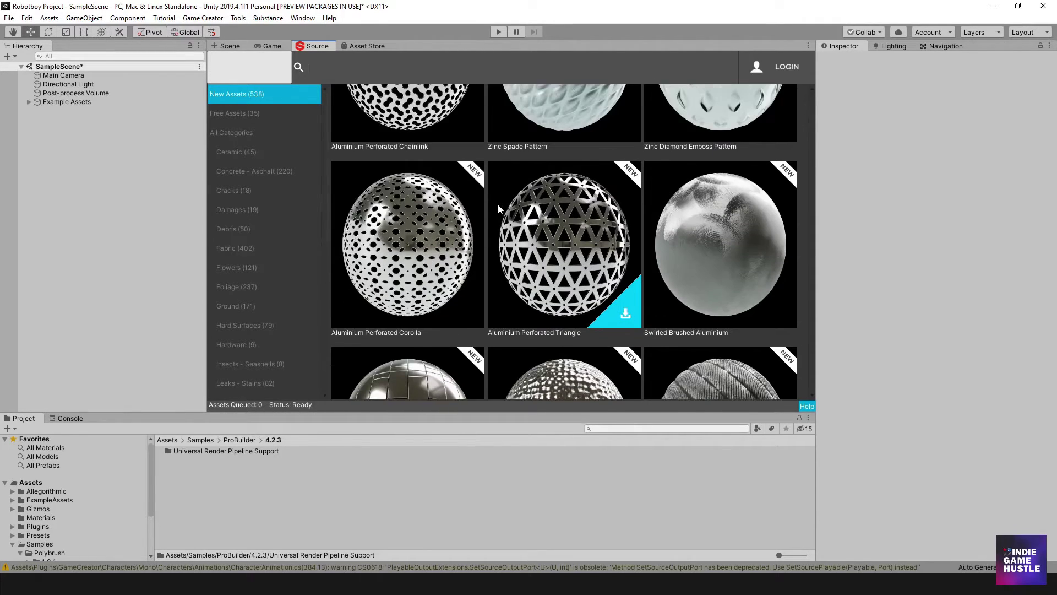
pyautogui.scroll(1, 496, 208)
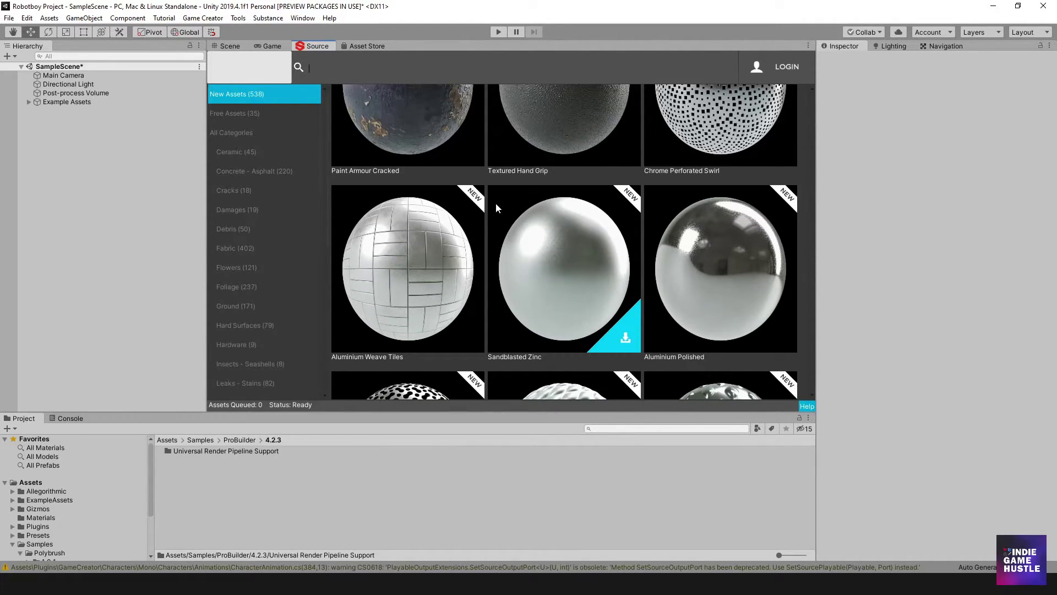
pyautogui.scroll(8, 494, 207)
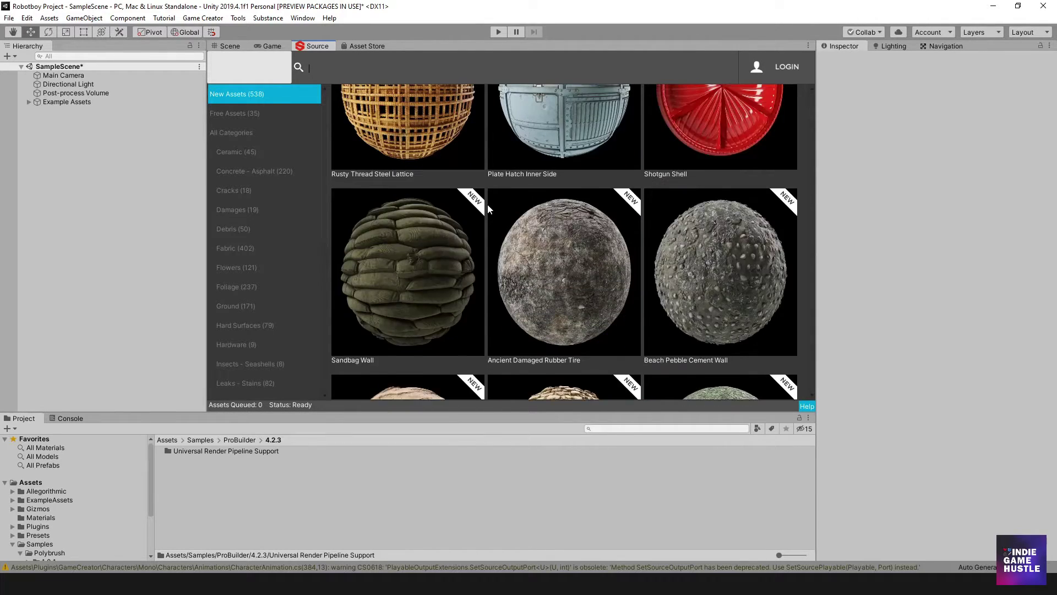
pyautogui.scroll(5, 485, 207)
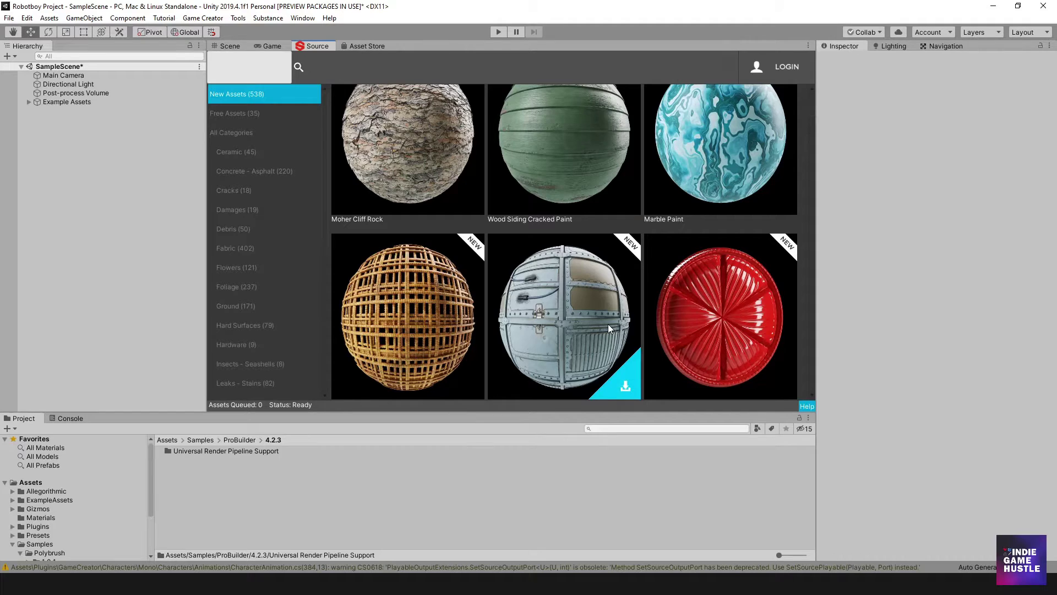
pyautogui.scroll(10, 610, 324)
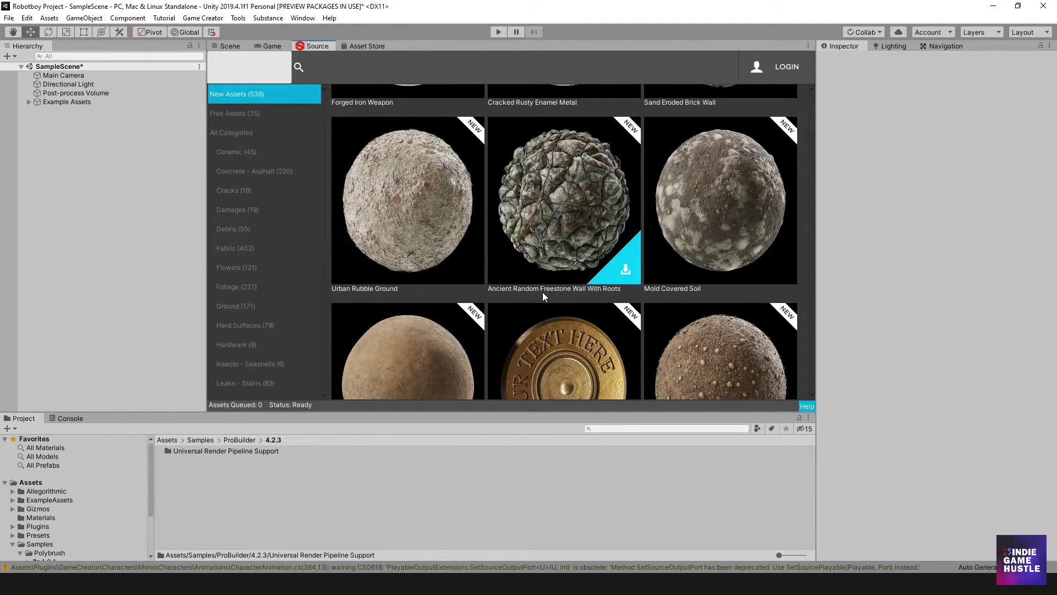
pyautogui.scroll(6, 503, 279)
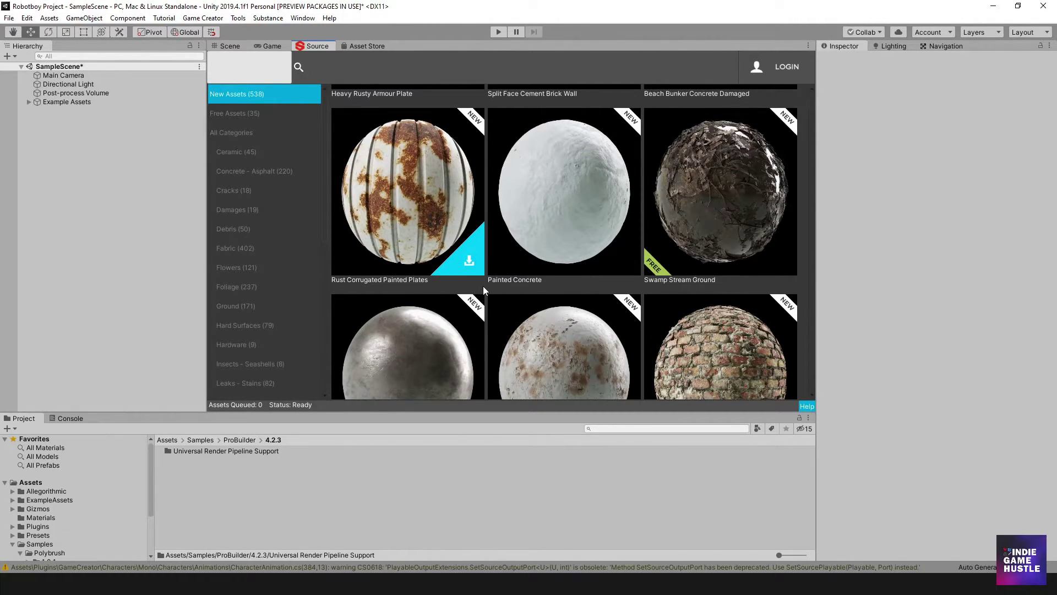
pyautogui.scroll(3, 485, 285)
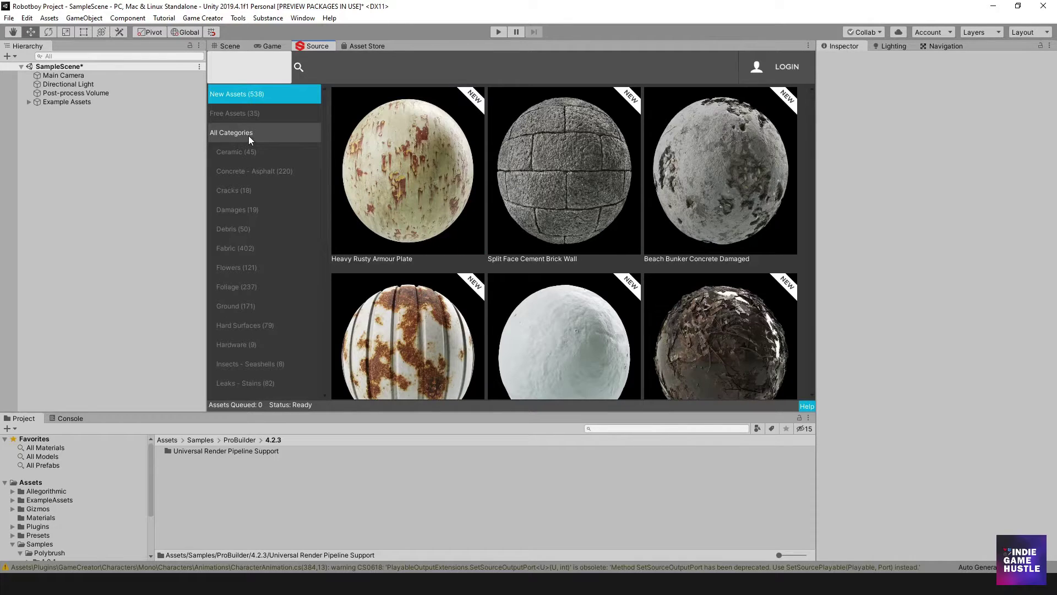
pyautogui.scroll(-7, 377, 211)
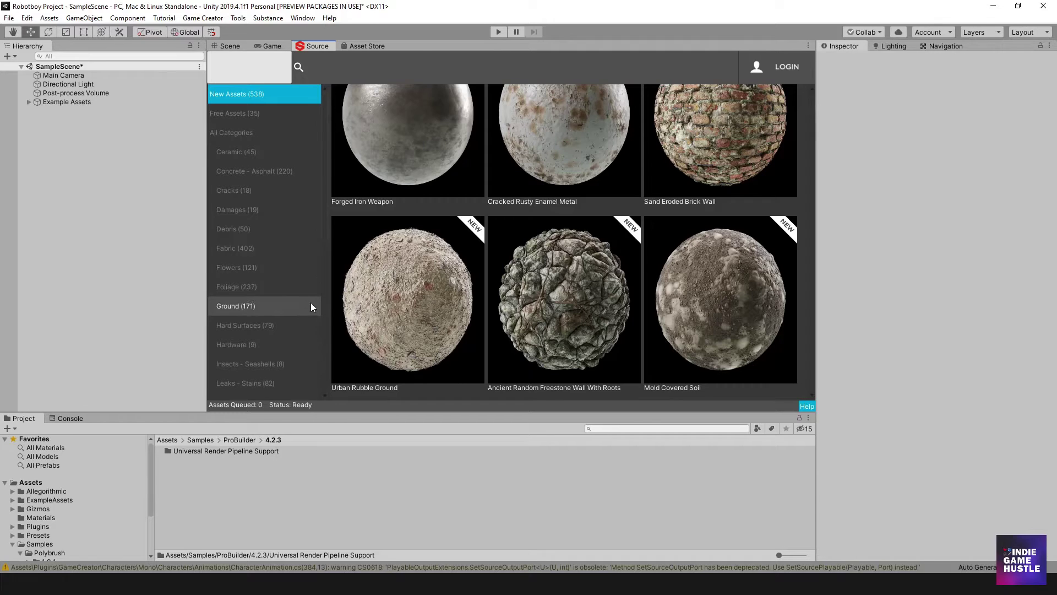
pyautogui.scroll(7, 407, 267)
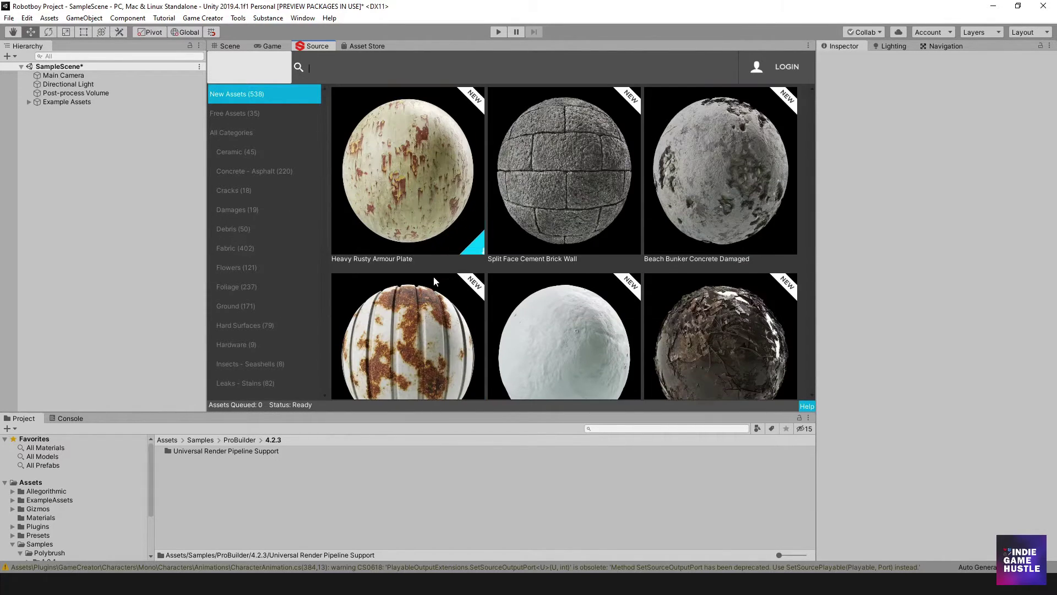
# Close the Substance Source window and show the Scene view
pyautogui.click(270, 45)
pyautogui.click(301, 46)
pyautogui.click(279, 47)
pyautogui.click(311, 47)
pyautogui.rightClick(312, 47)
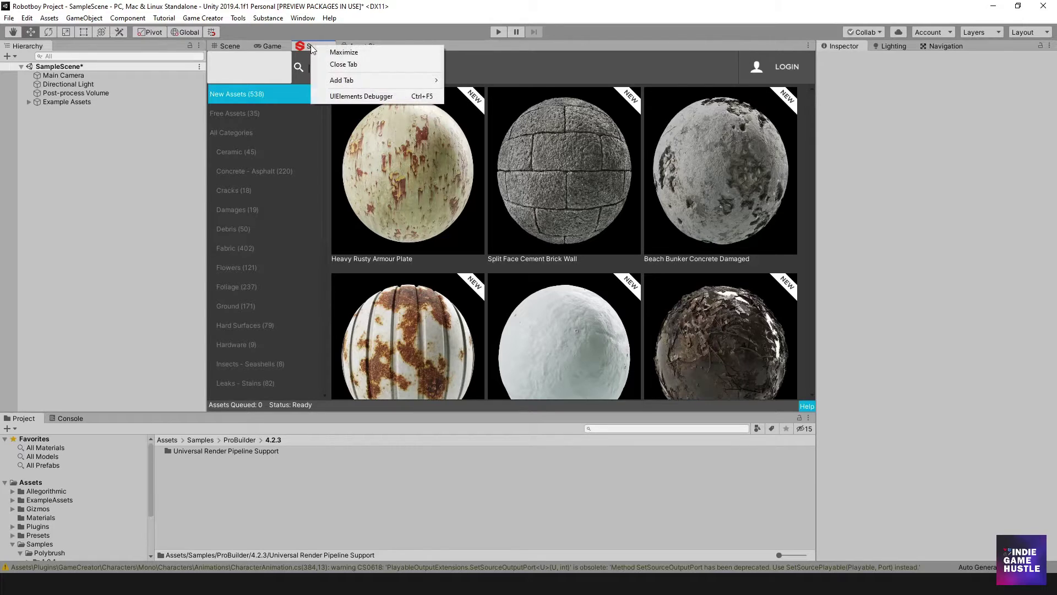
pyautogui.click(342, 65)
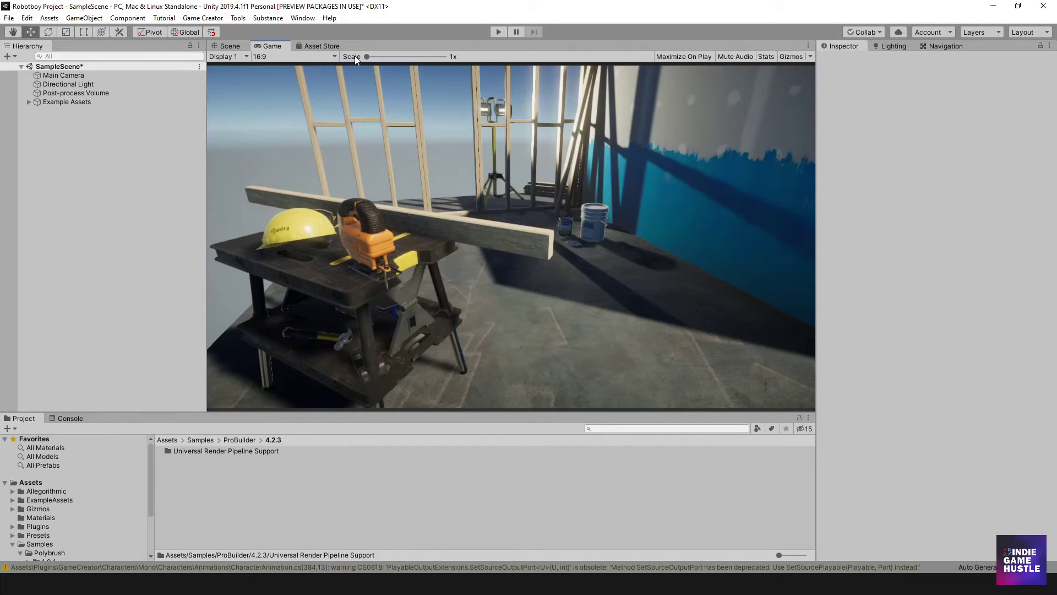
pyautogui.click(232, 46)
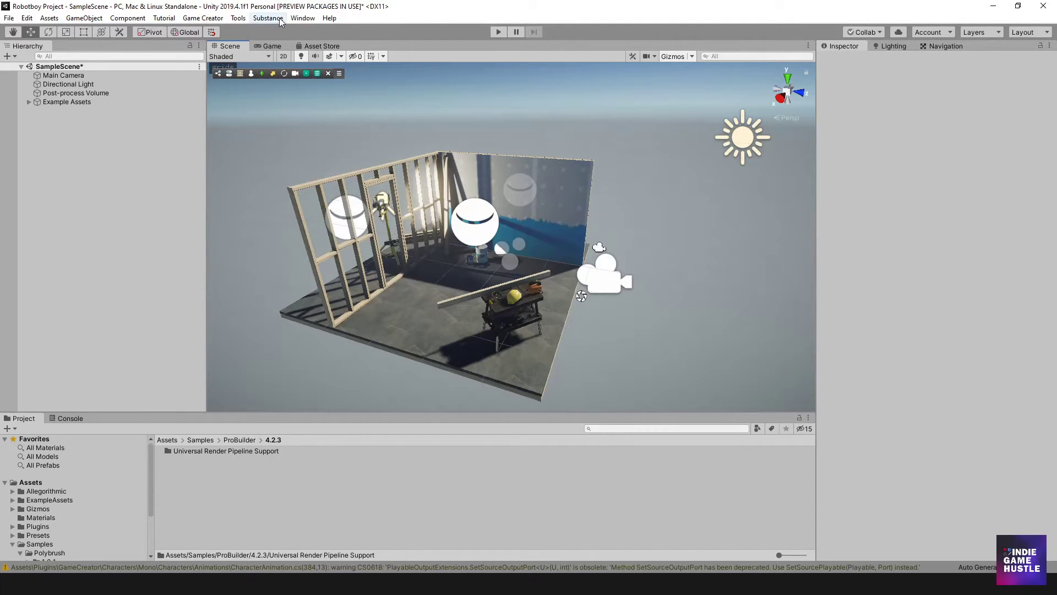
# Reopen the Package Manager and list all packages with the search filter cleared
pyautogui.click(302, 18)
pyautogui.click(330, 87)
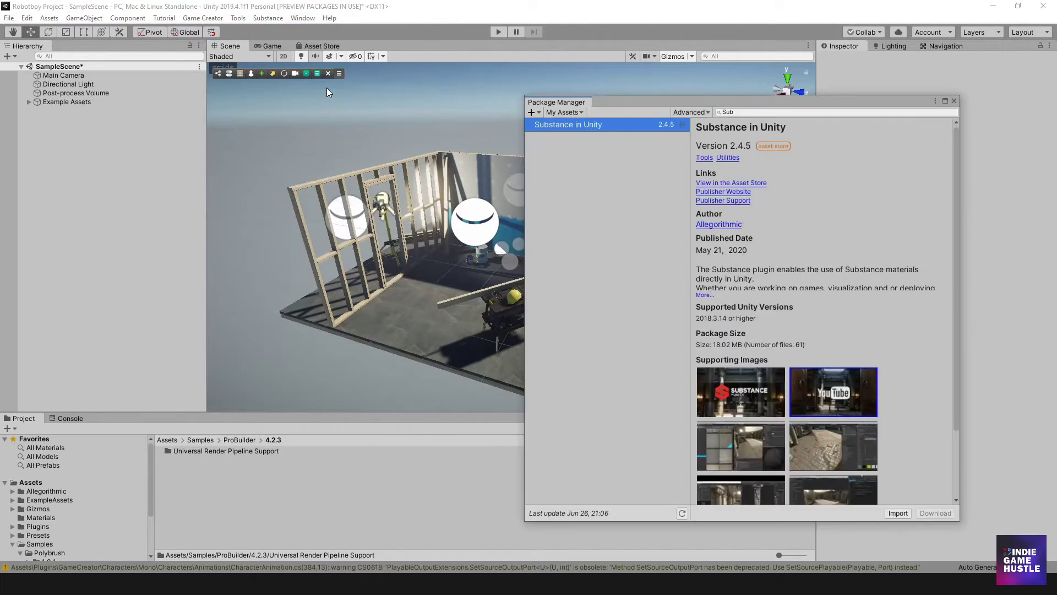
pyautogui.moveTo(819, 102); pyautogui.dragTo(619, 96)
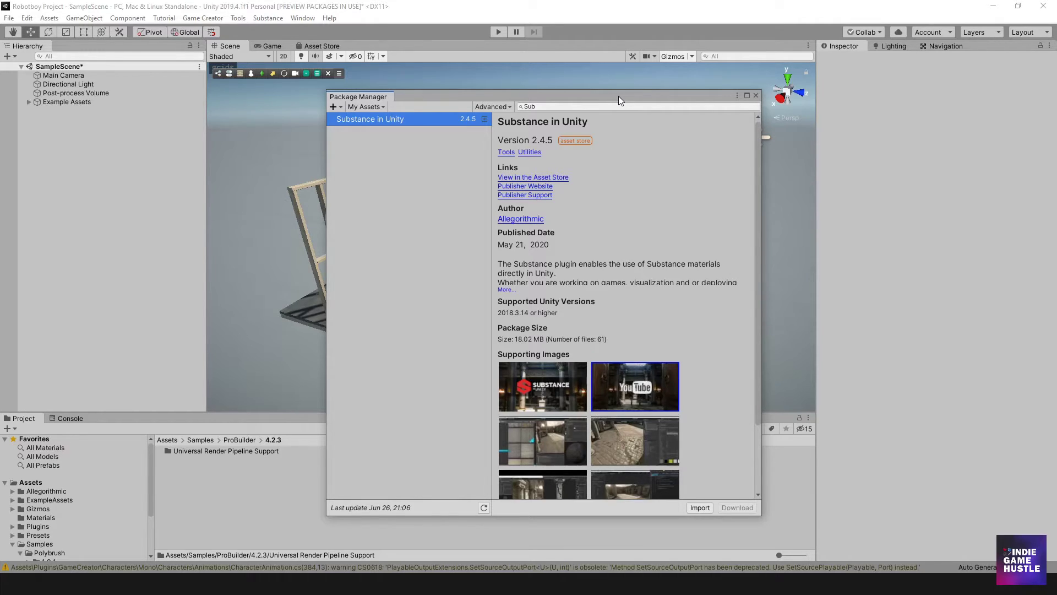
pyautogui.click(541, 105)
pyautogui.press('BackSpace')
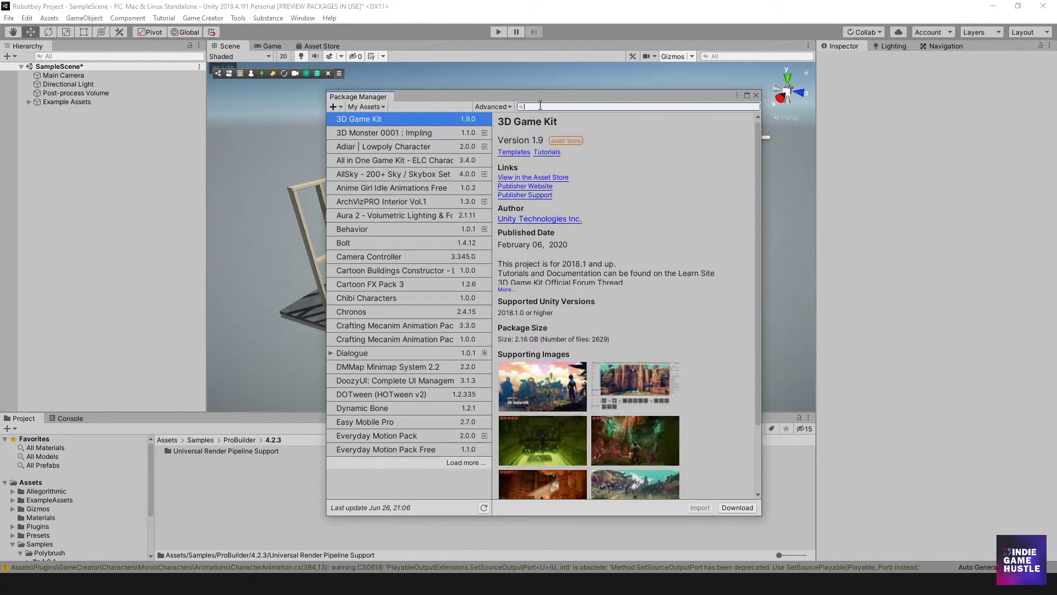
pyautogui.click(368, 107)
pyautogui.click(375, 120)
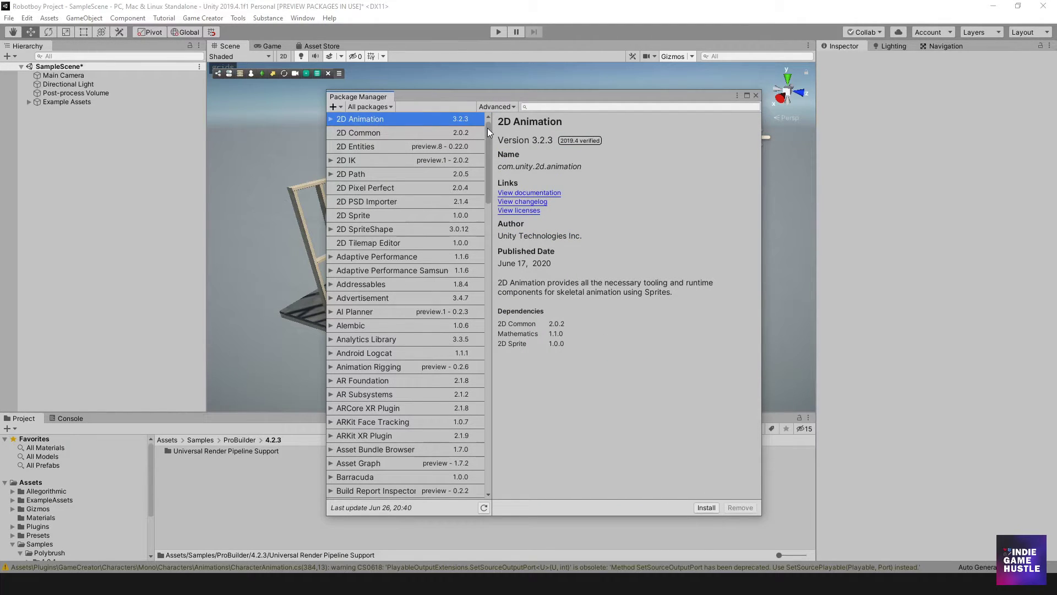
# Find Cinemachine in the package list, check its available versions and install version 2.5.0
pyautogui.moveTo(487, 127); pyautogui.dragTo(482, 192)
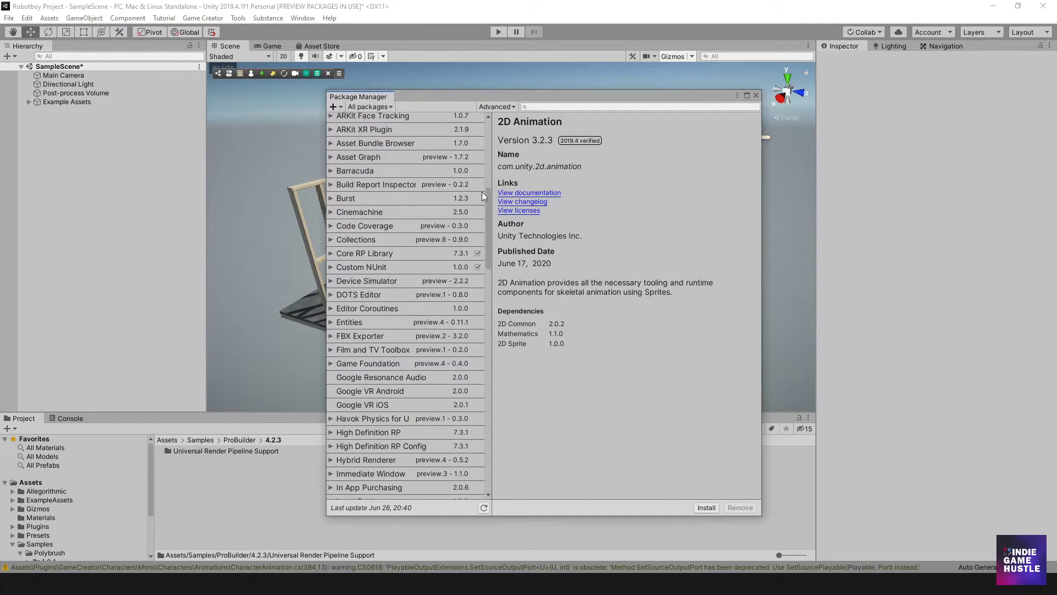
pyautogui.click(347, 213)
pyautogui.click(331, 212)
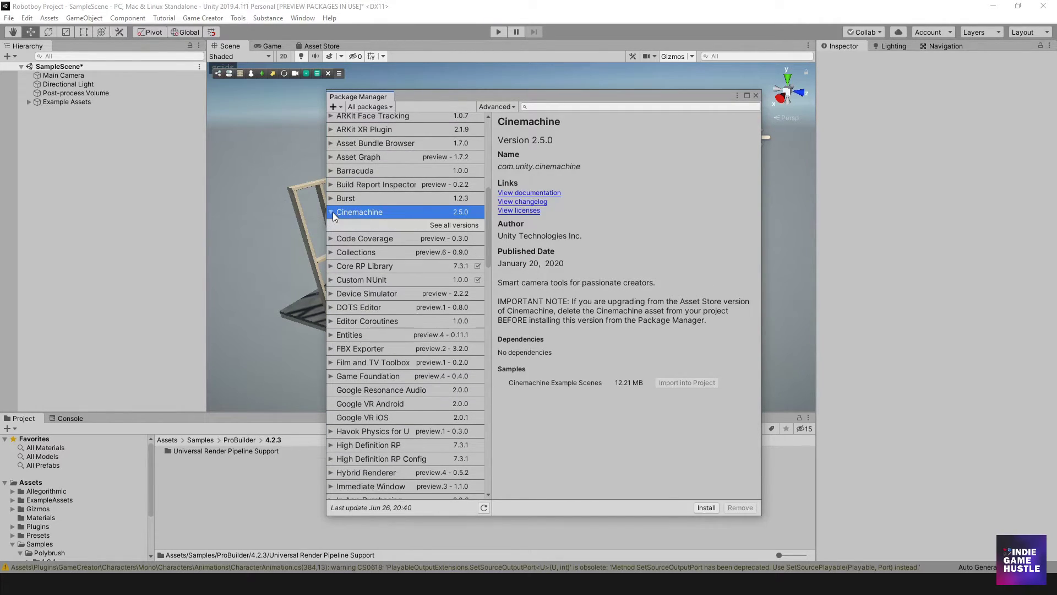
pyautogui.click(467, 225)
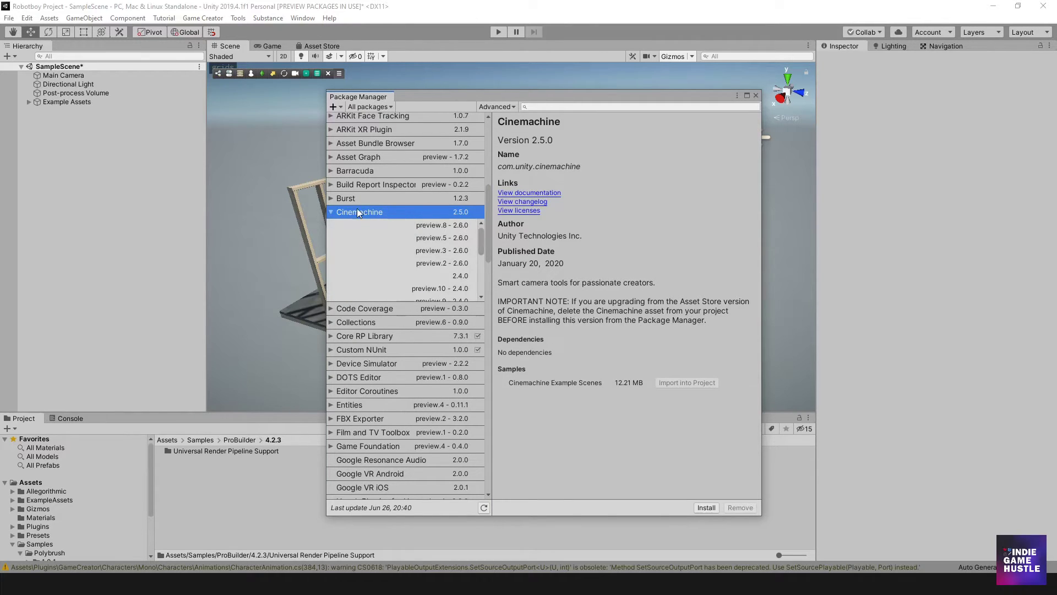
pyautogui.click(332, 212)
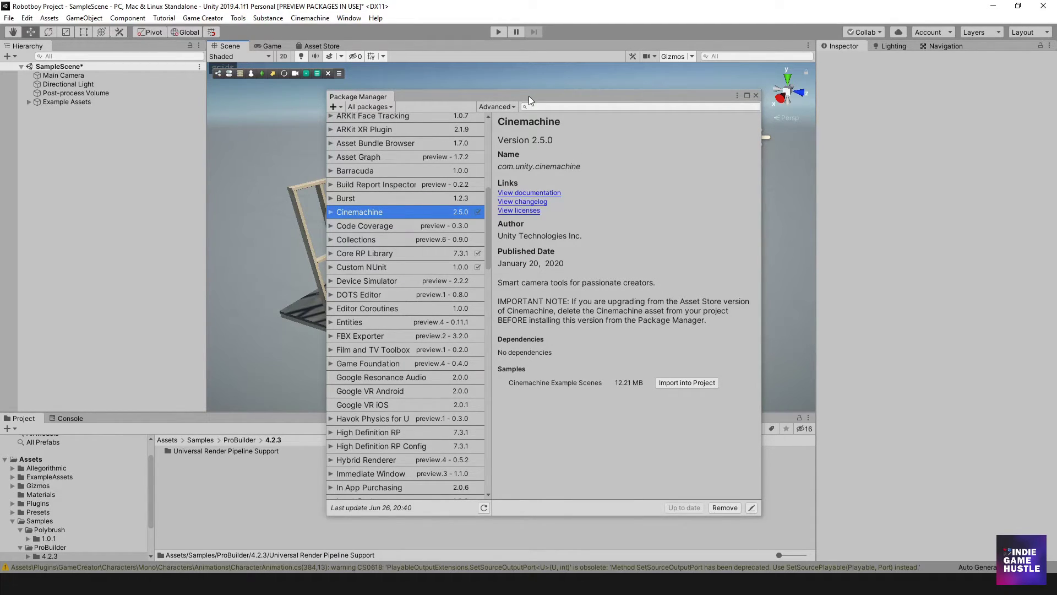
# Move the Package Manager aside, clear all messages from the Console and return to the Project view
pyautogui.moveTo(528, 96); pyautogui.dragTo(577, 93)
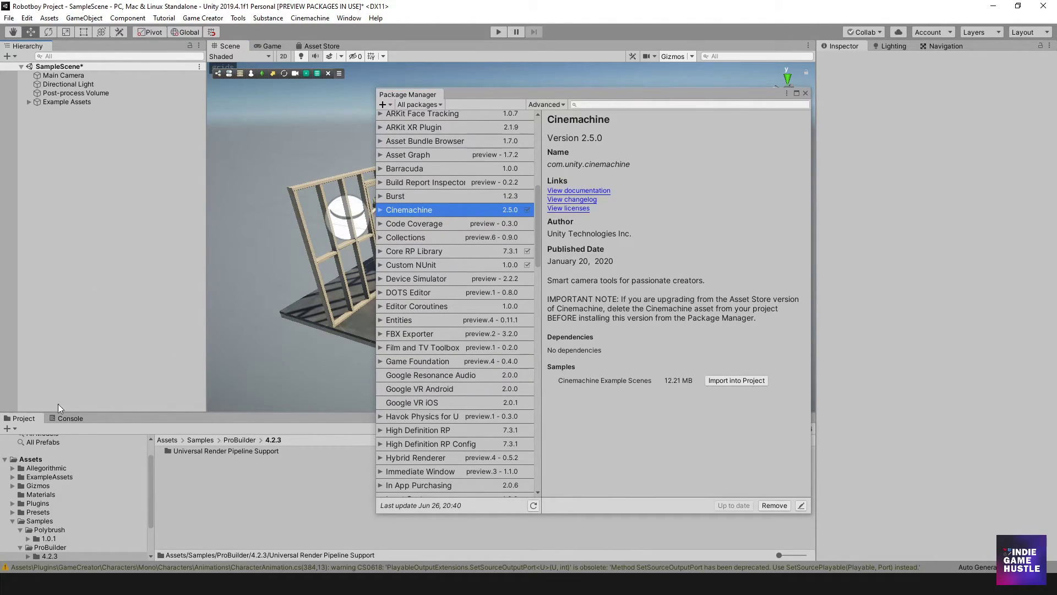
pyautogui.click(67, 420)
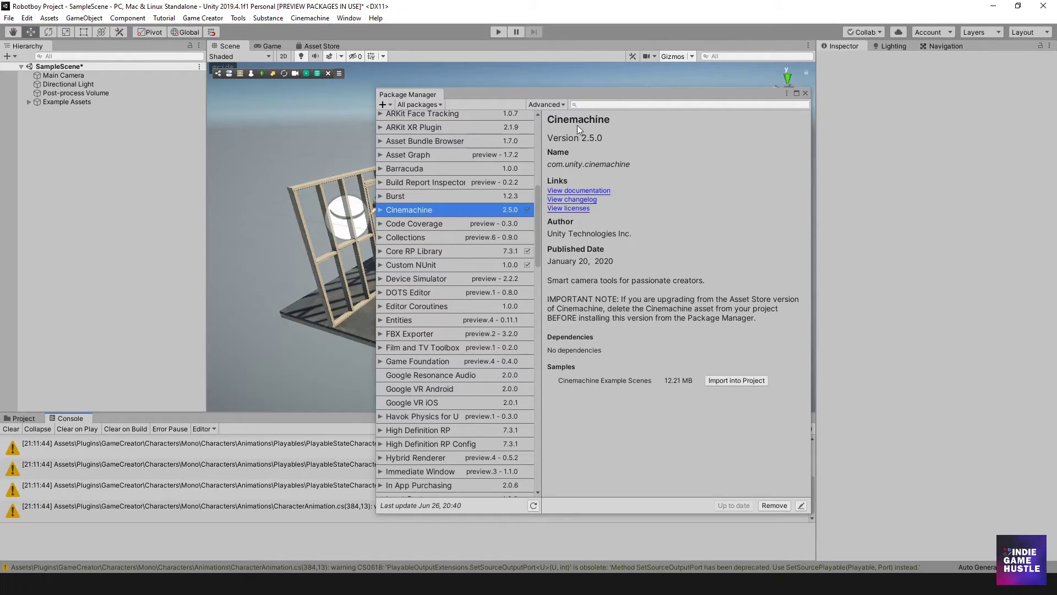
pyautogui.moveTo(656, 99); pyautogui.dragTo(758, 40)
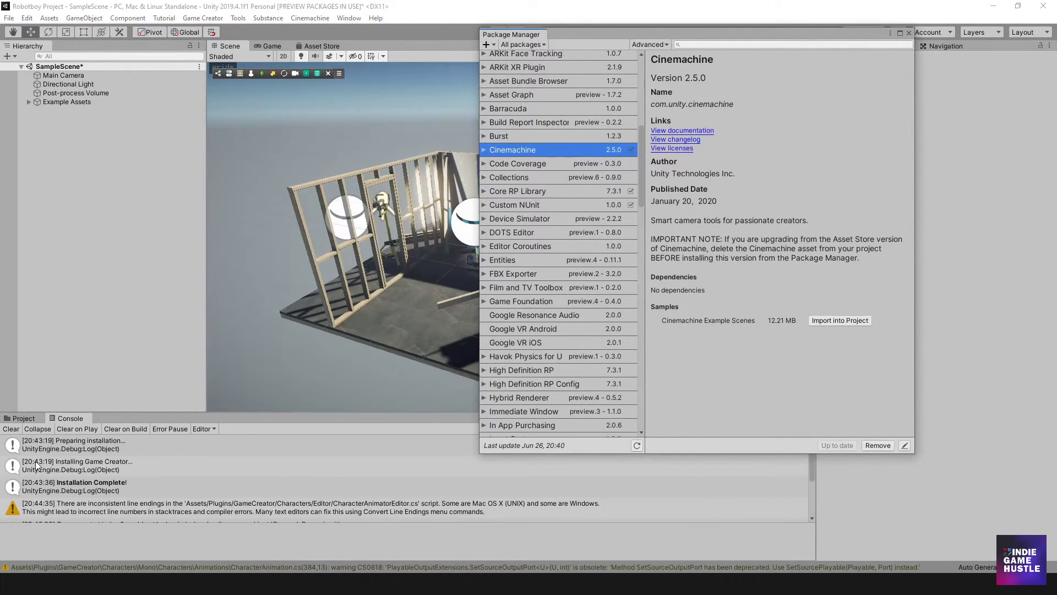
pyautogui.click(17, 429)
pyautogui.click(22, 419)
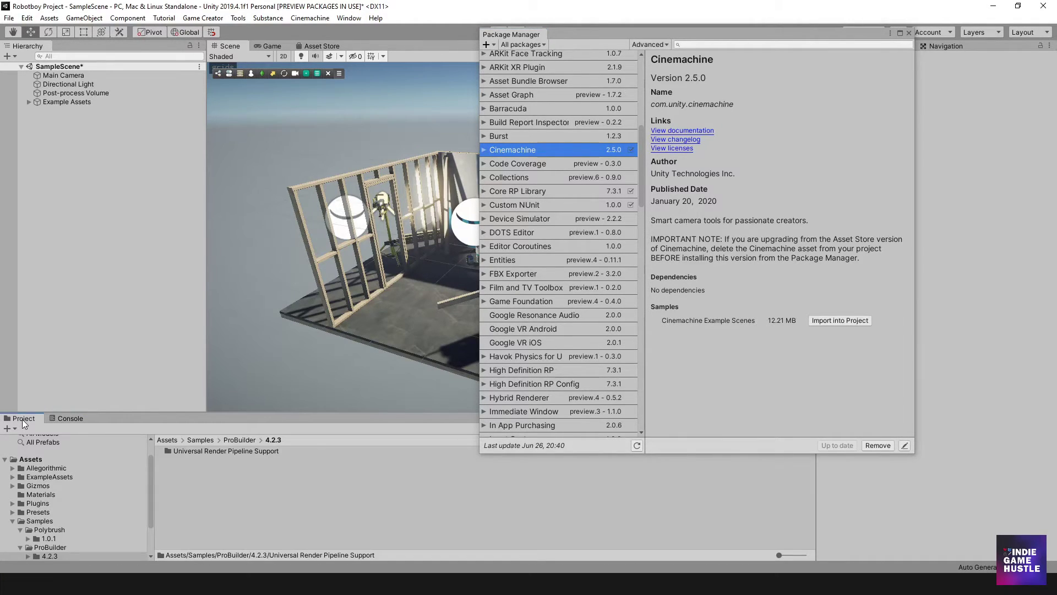
# Close the Package Manager and narrow the Hierarchy panel to widen the Scene view
pyautogui.moveTo(838, 34); pyautogui.dragTo(733, 101)
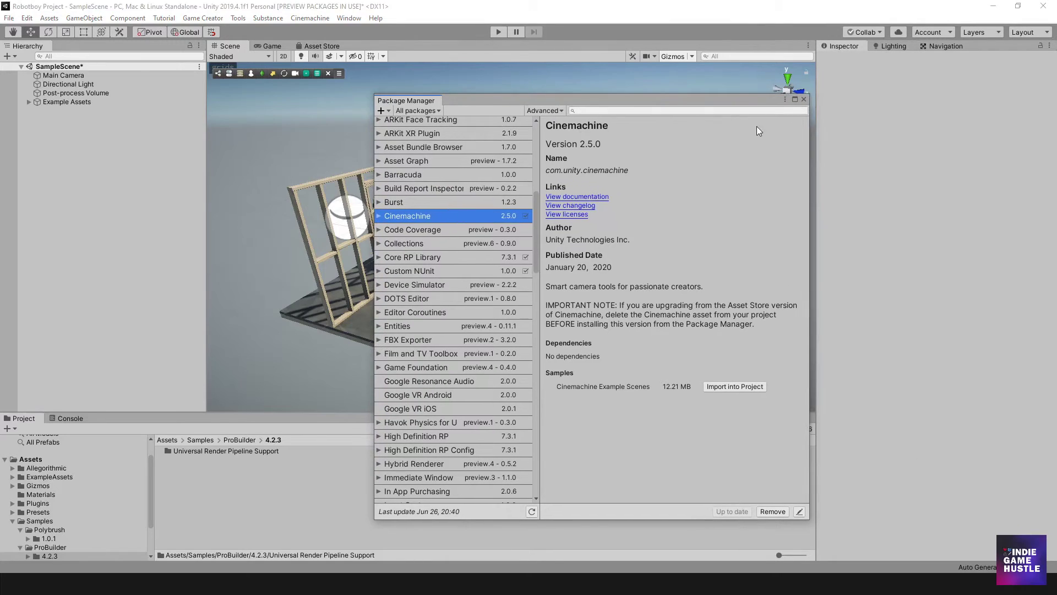
pyautogui.click(807, 101)
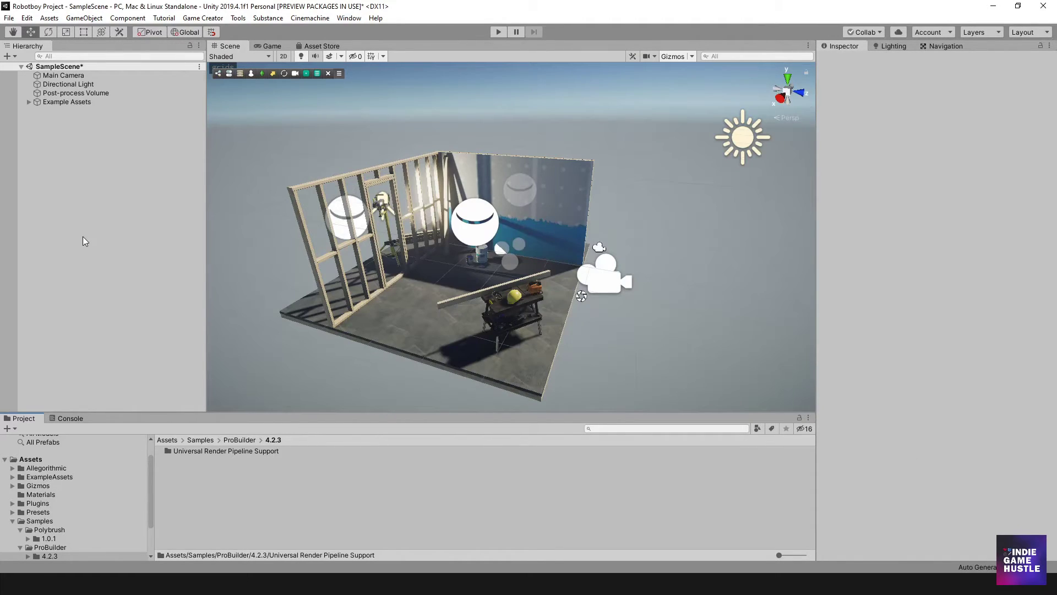
pyautogui.moveTo(205, 246); pyautogui.dragTo(163, 248)
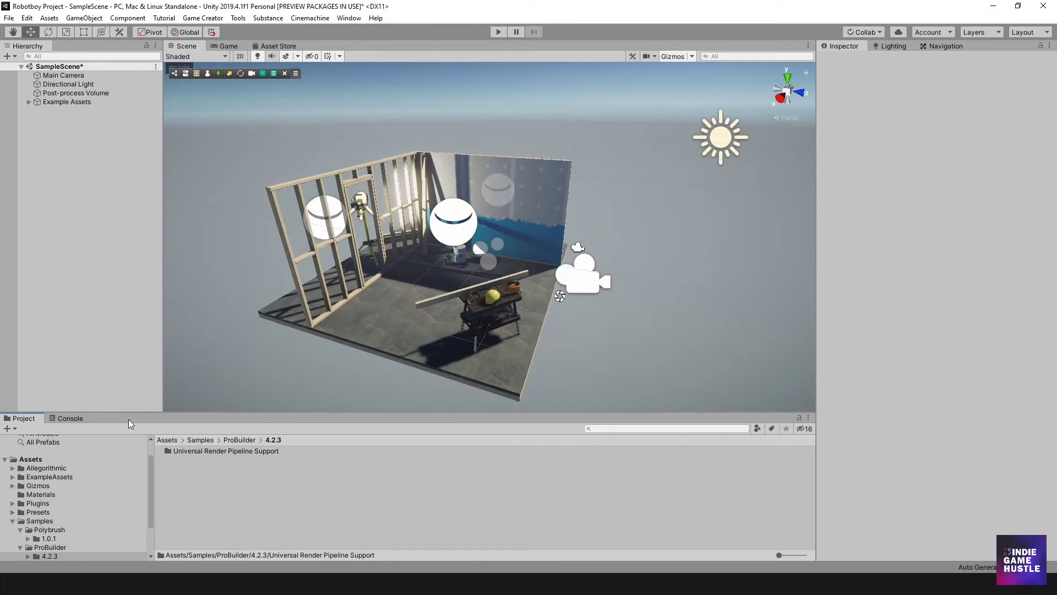
# Open the Timeline window and dock it next to the Console in the lower panel group
pyautogui.click(346, 19)
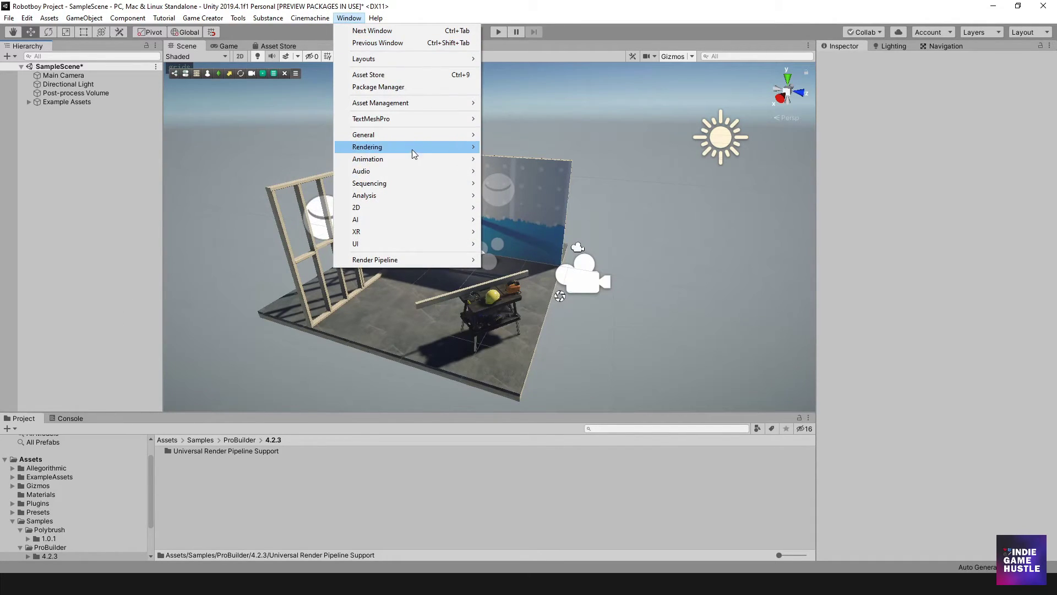
pyautogui.moveTo(411, 159)
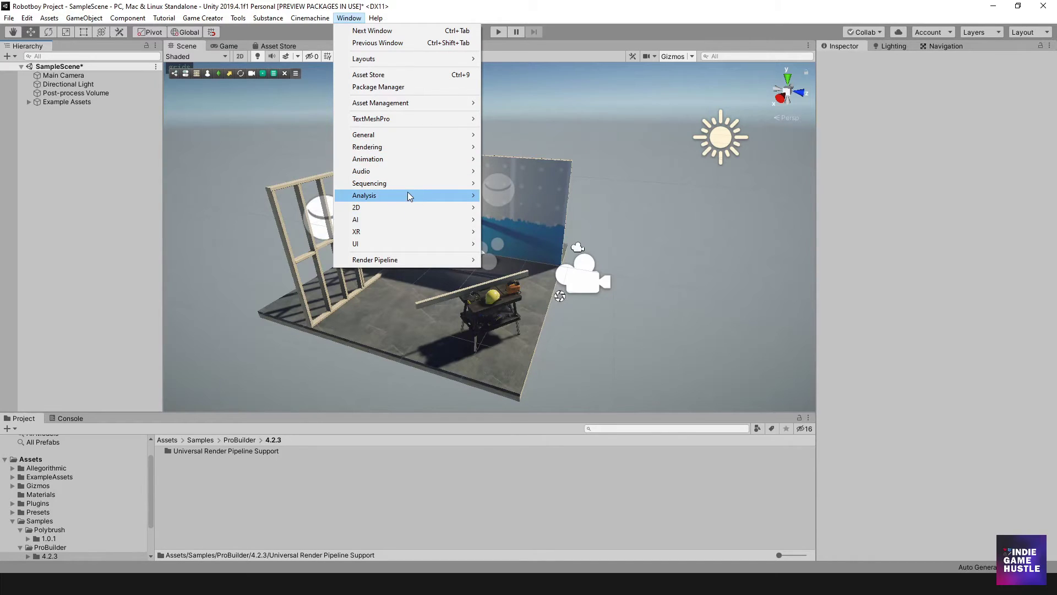
pyautogui.moveTo(408, 177)
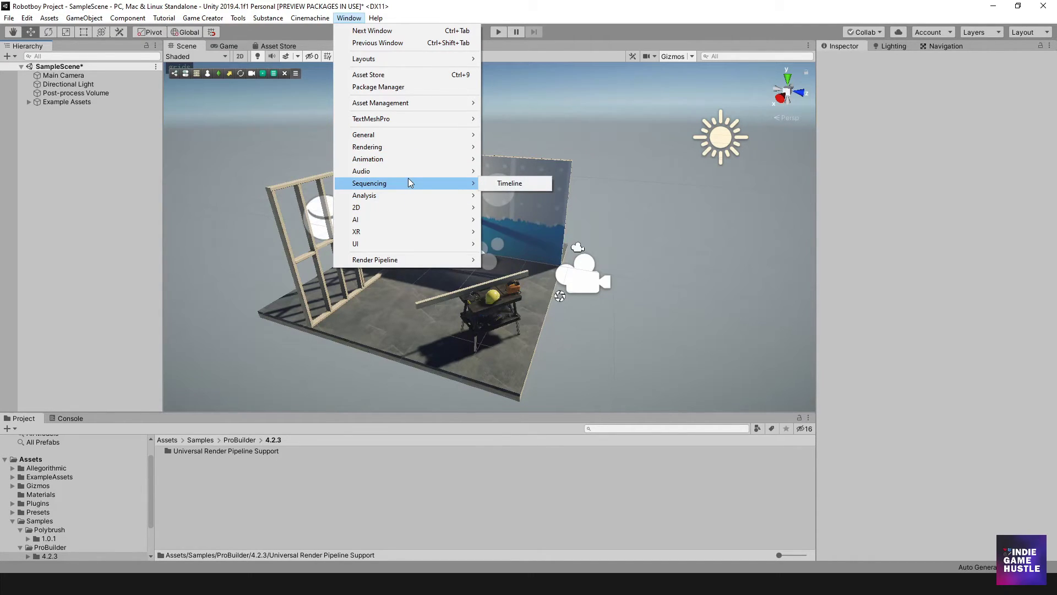
pyautogui.click(502, 183)
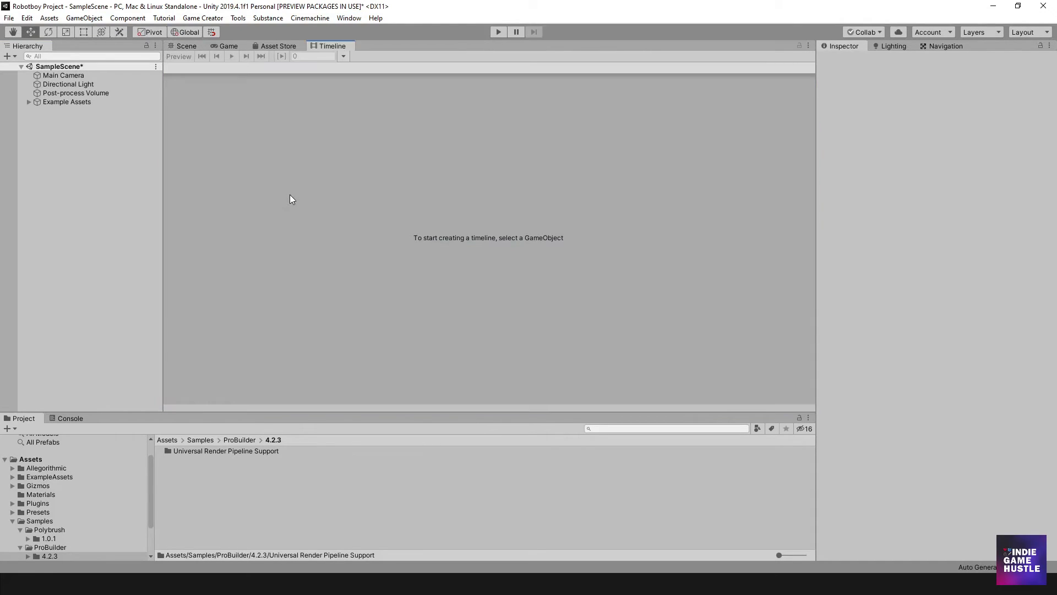
pyautogui.moveTo(340, 49); pyautogui.dragTo(113, 412)
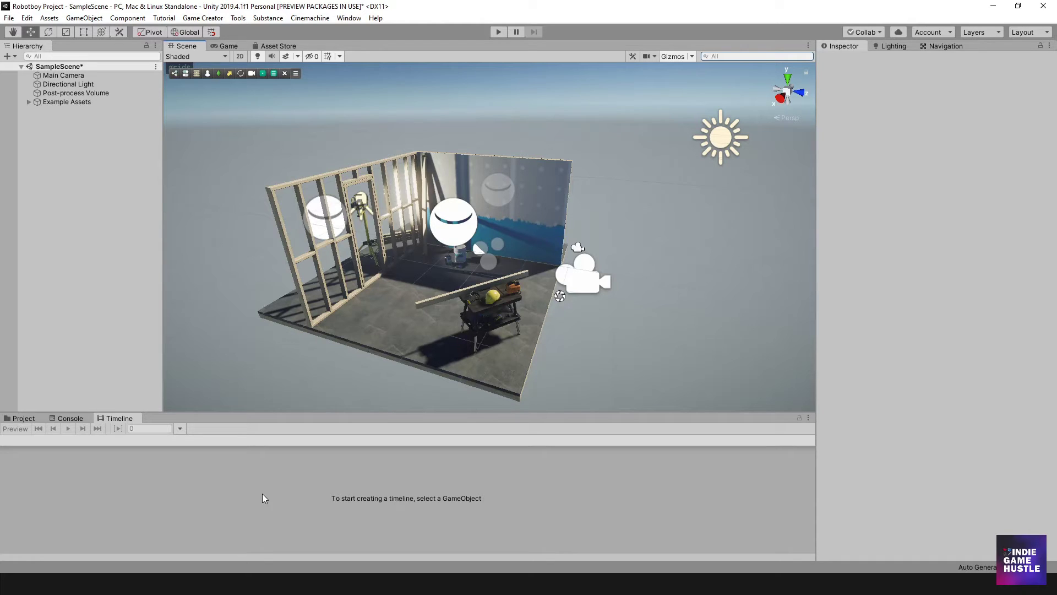
# Select the Example Assets object to examine its Timeline creation option, clear the selection and revisit the Timeline view
pyautogui.click(82, 103)
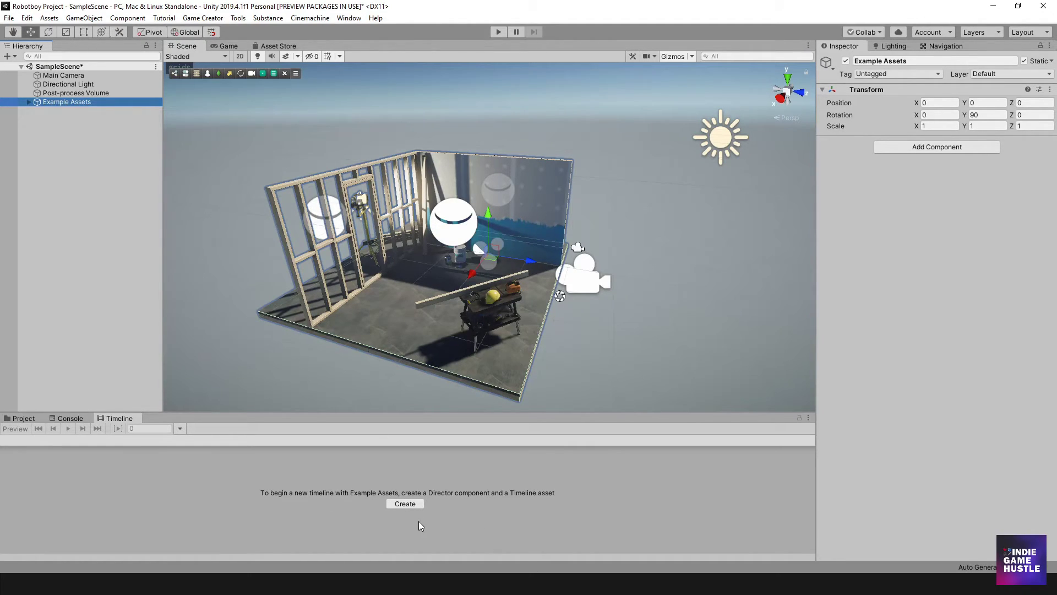
pyautogui.click(84, 169)
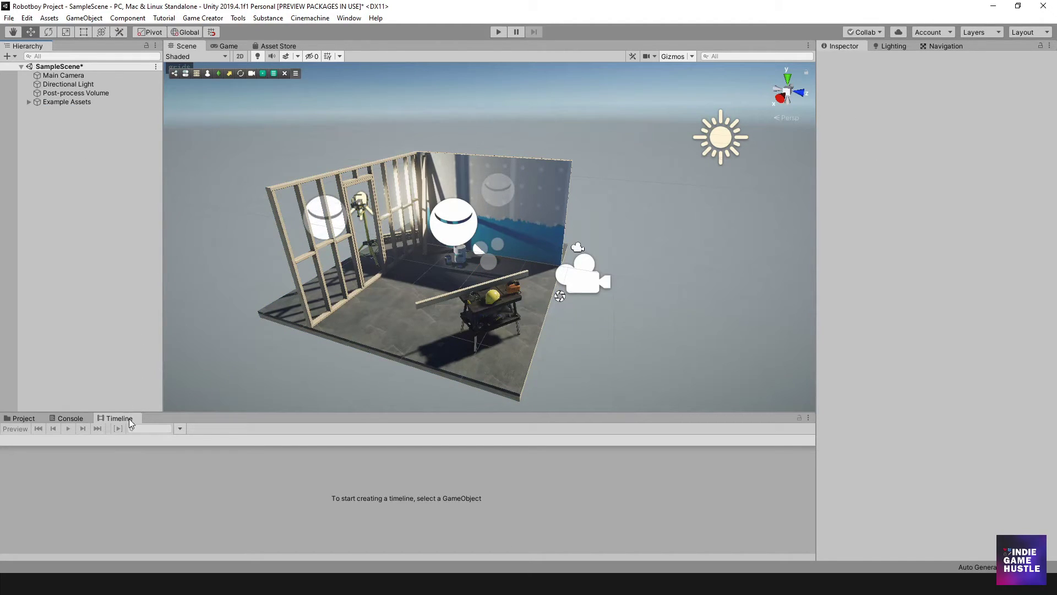
pyautogui.click(349, 19)
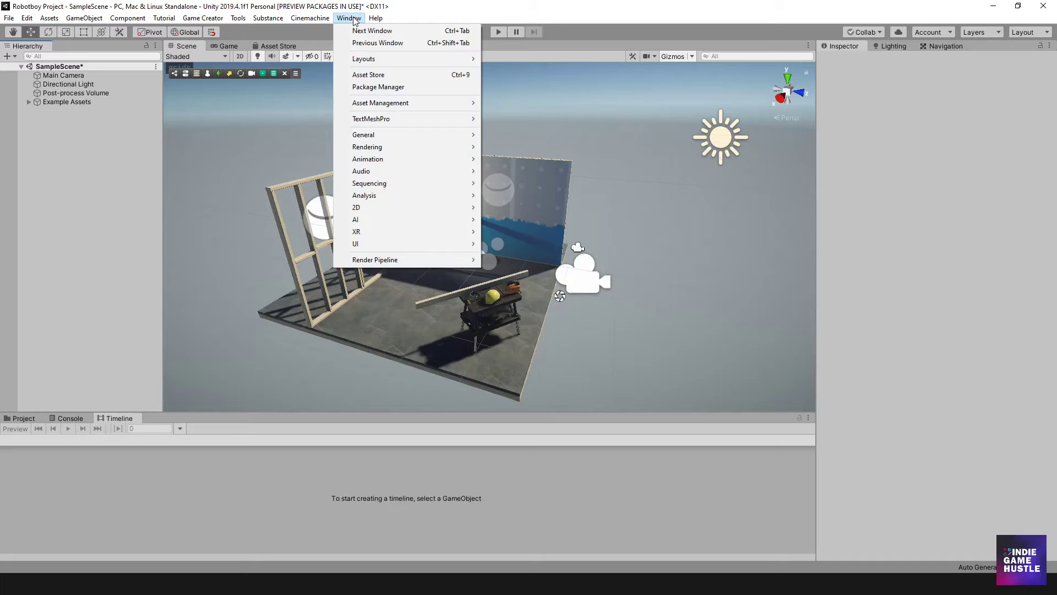
pyautogui.moveTo(394, 183)
pyautogui.click(75, 420)
pyautogui.click(113, 420)
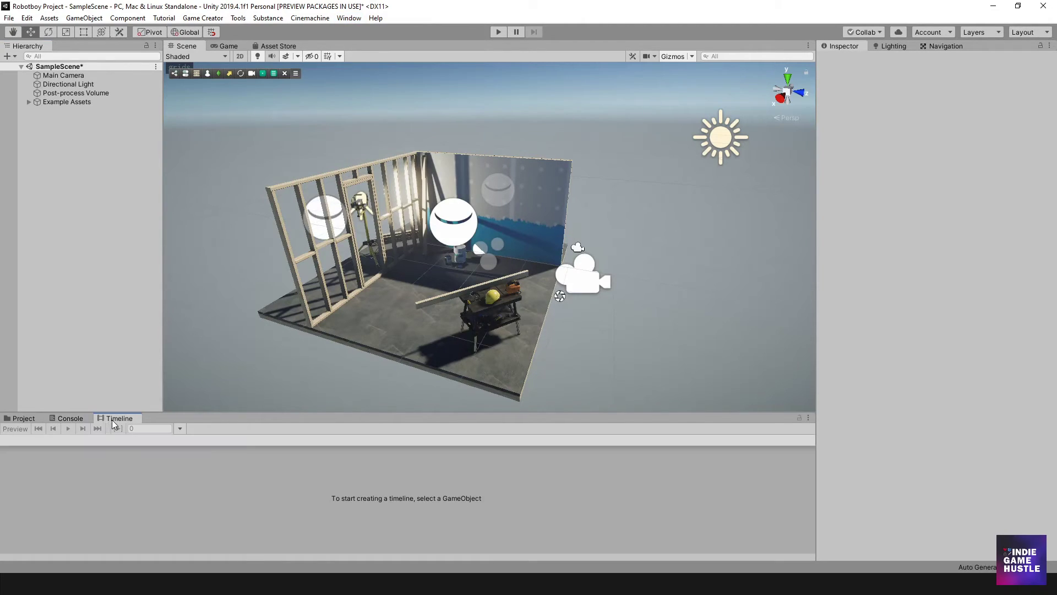
# Close the Timeline window and collapse the Samples folder in the Project view
pyautogui.rightClick(111, 420)
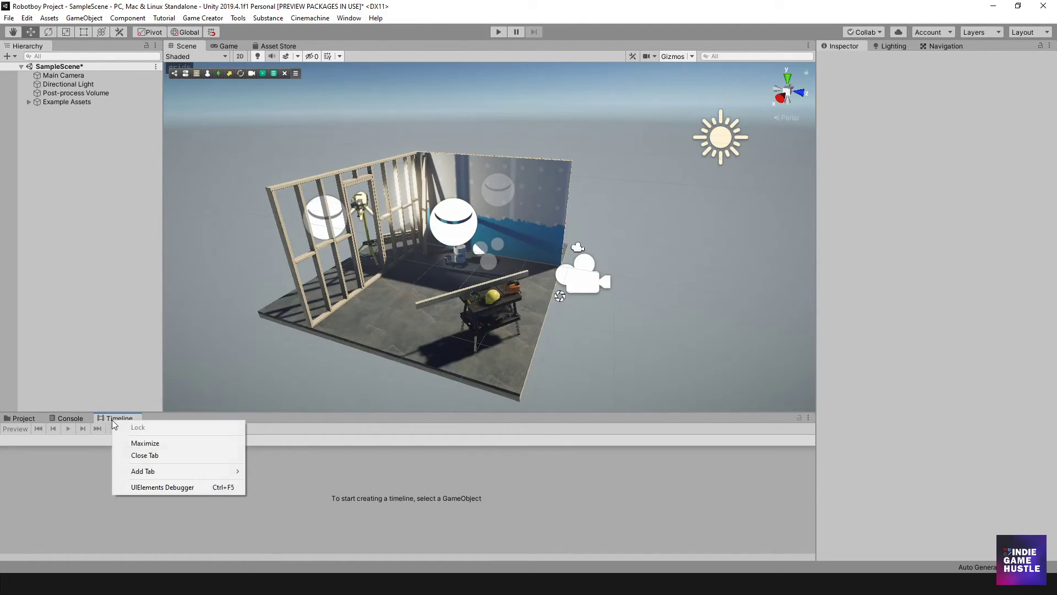
pyautogui.click(163, 455)
pyautogui.click(30, 419)
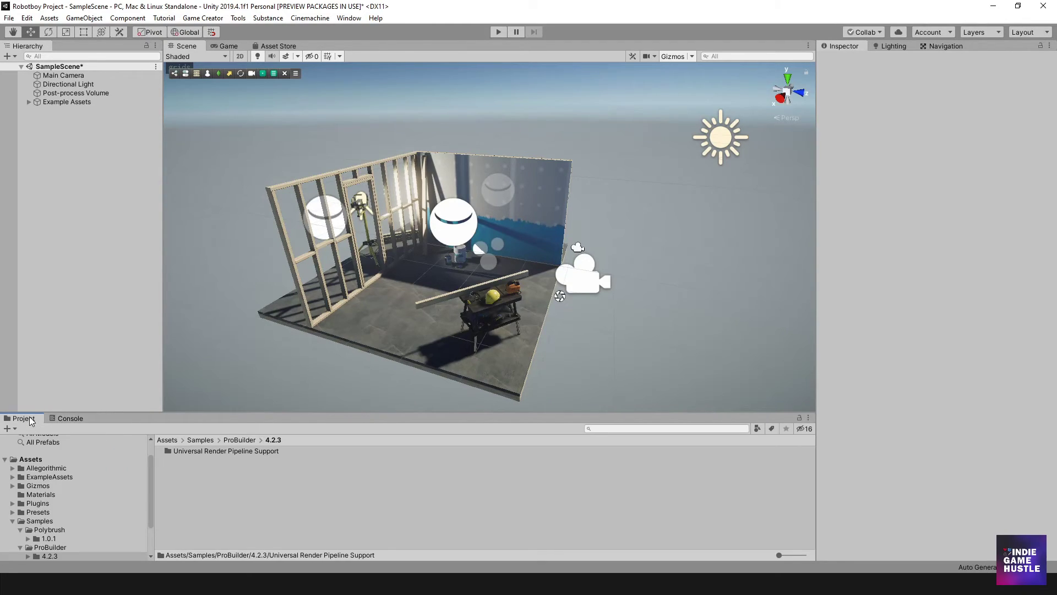
pyautogui.click(12, 521)
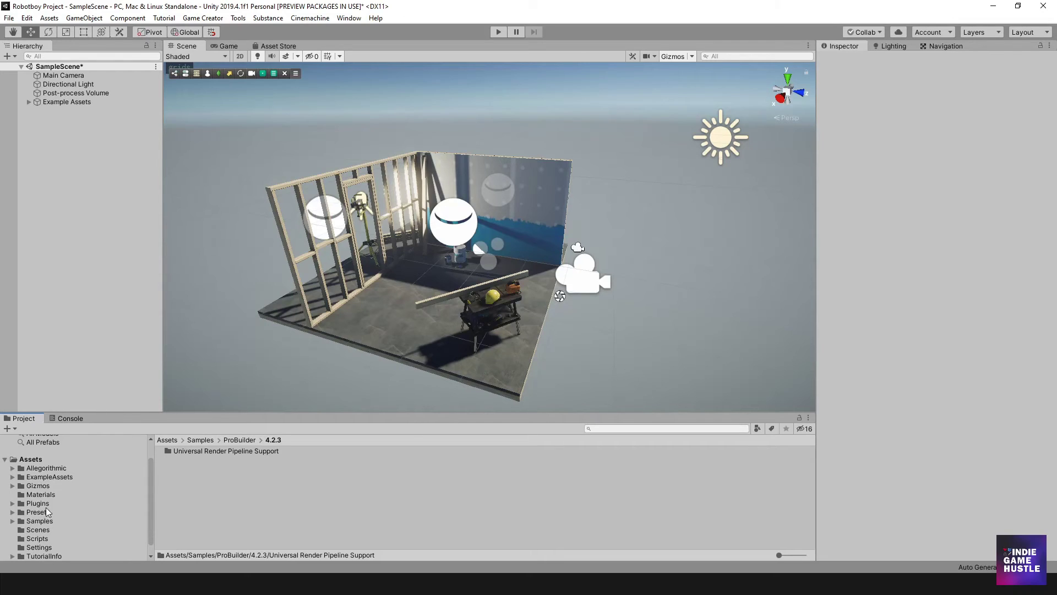